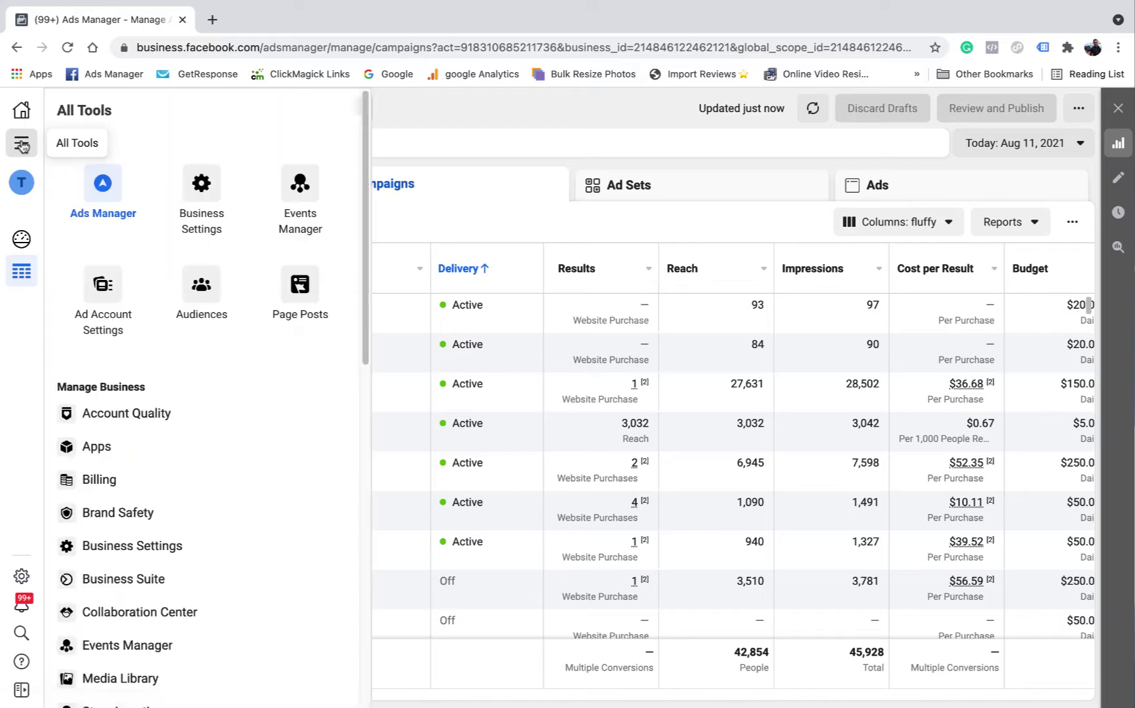
Step: Open the Audiences page and check which ad accounts are available, keeping the current one selected
left_click(216, 290)
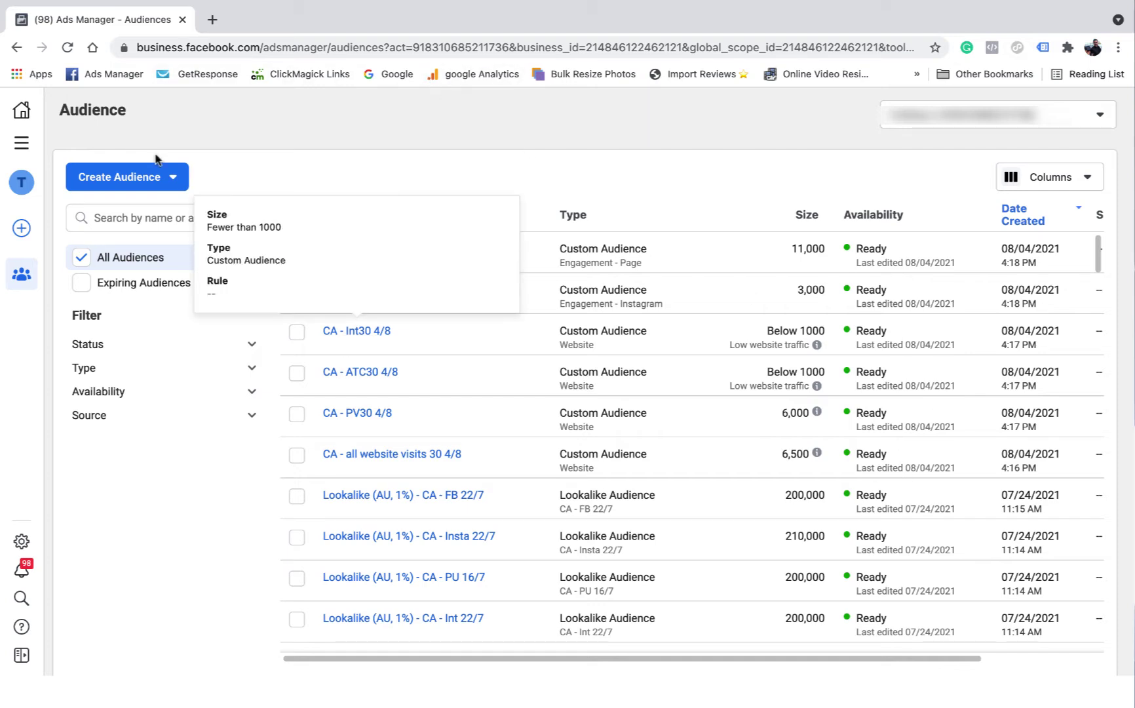
left_click(1101, 117)
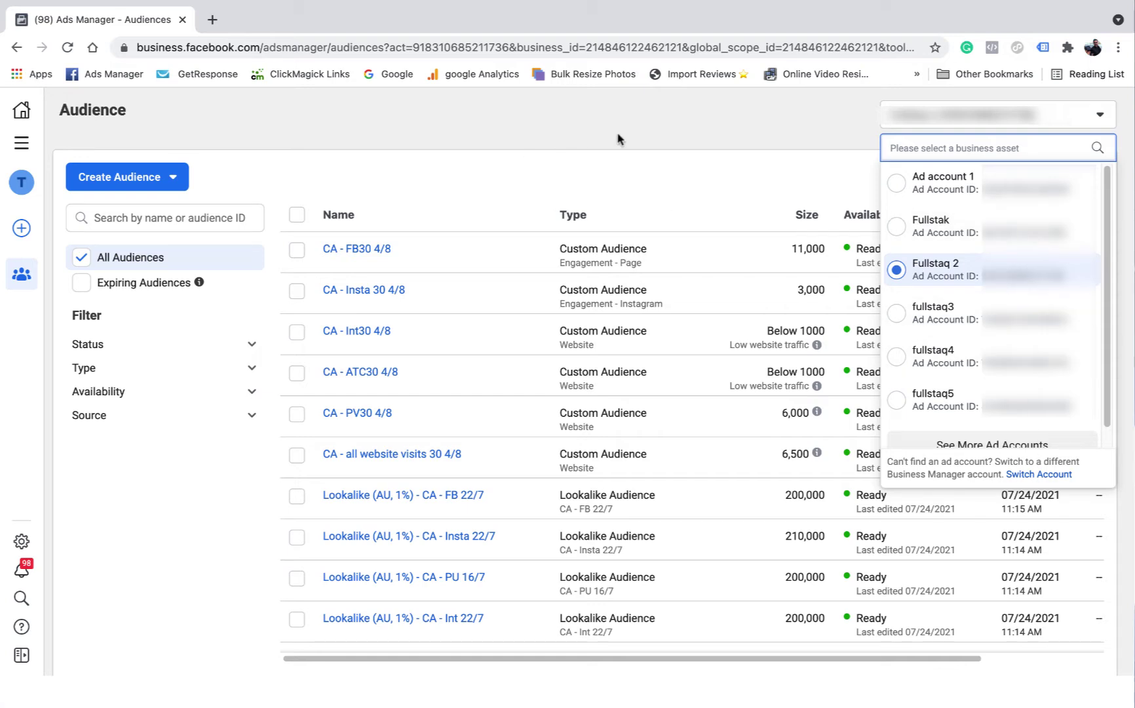
left_click(545, 103)
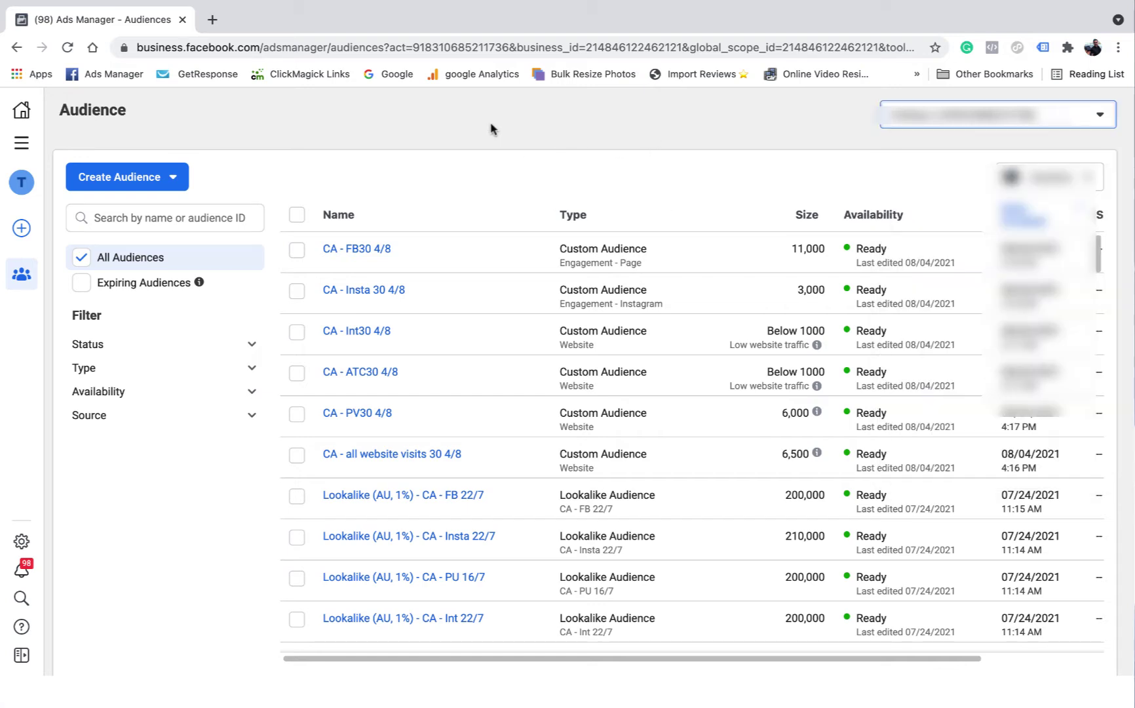
Step: Start a new custom audience based on Website activity and set its source pixel to Fluffy2
left_click(170, 179)
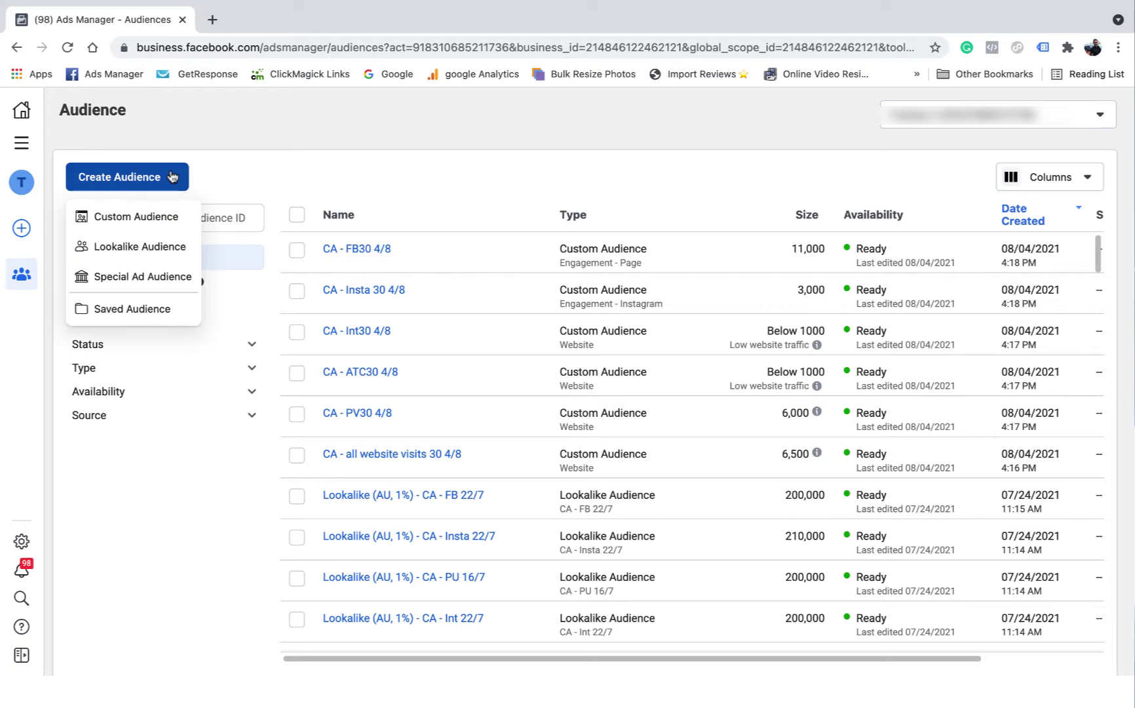
left_click(119, 218)
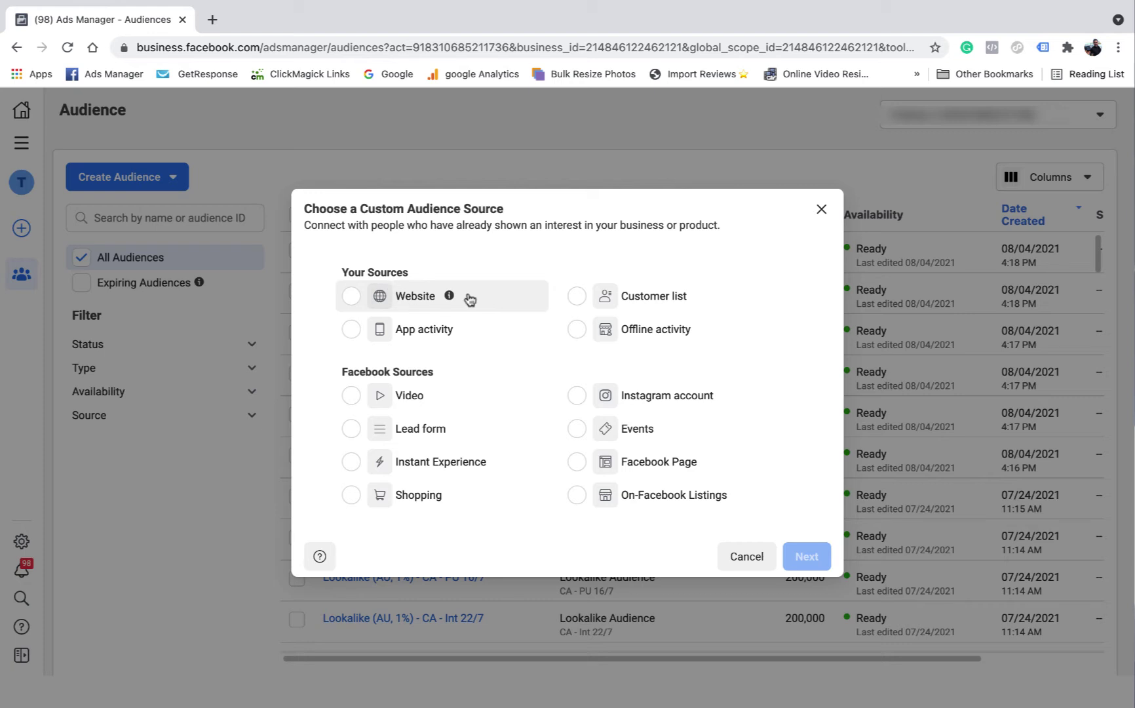
left_click(349, 295)
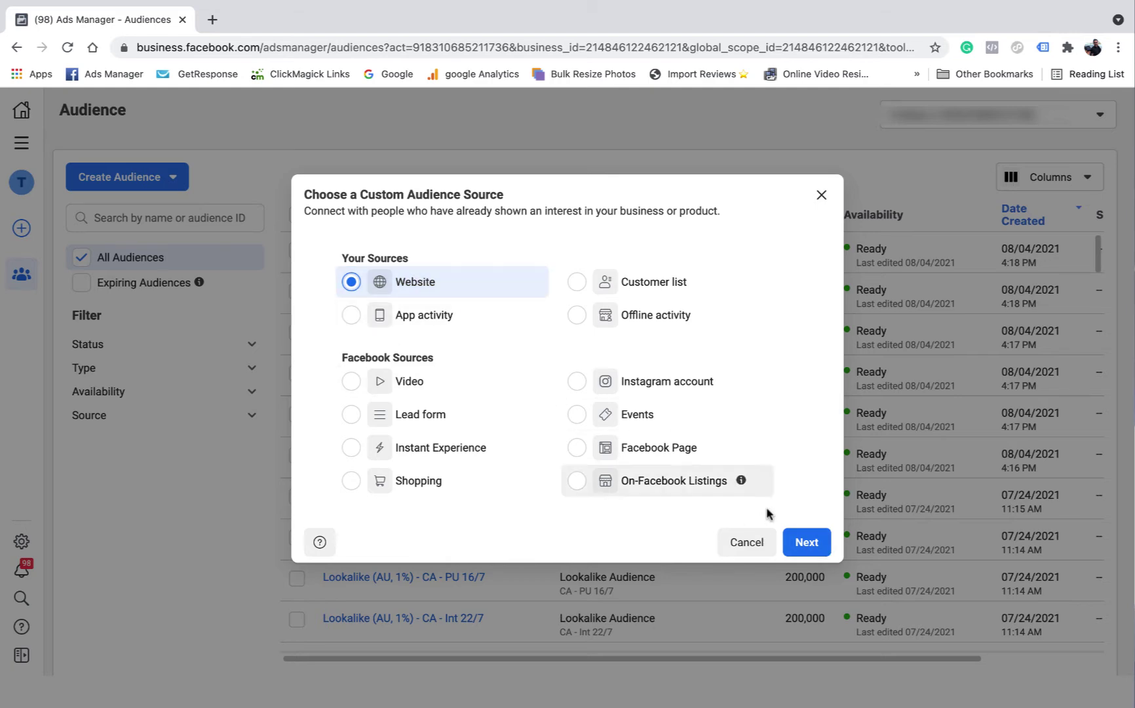
left_click(805, 543)
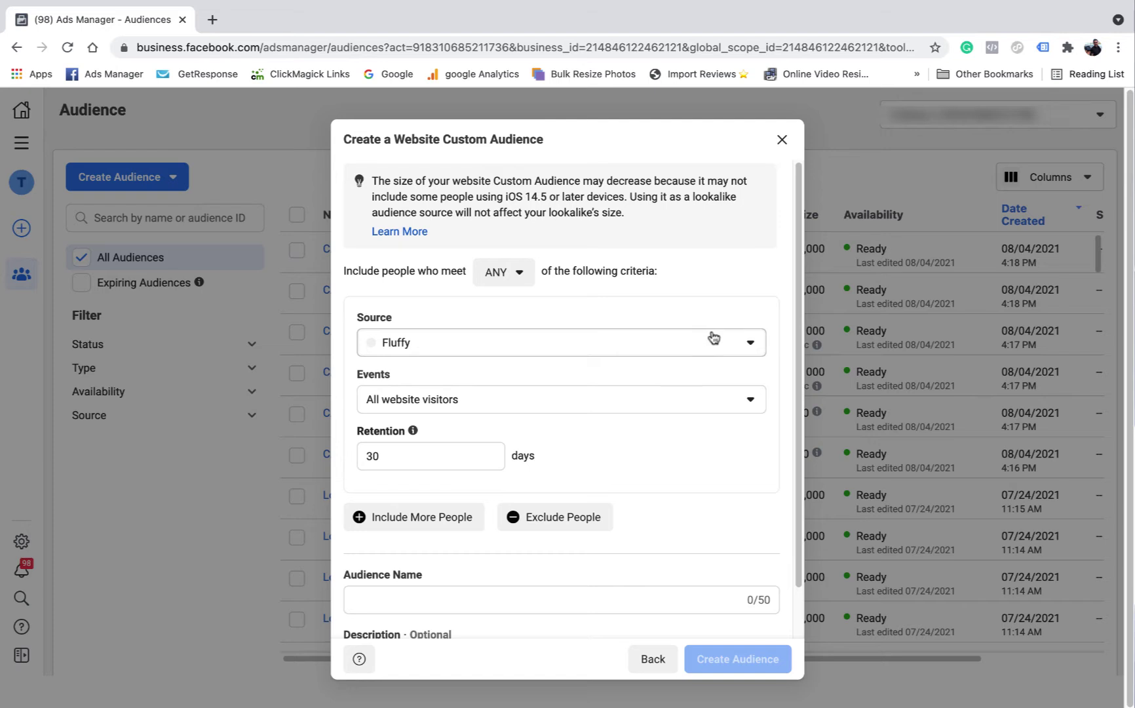
left_click(724, 344)
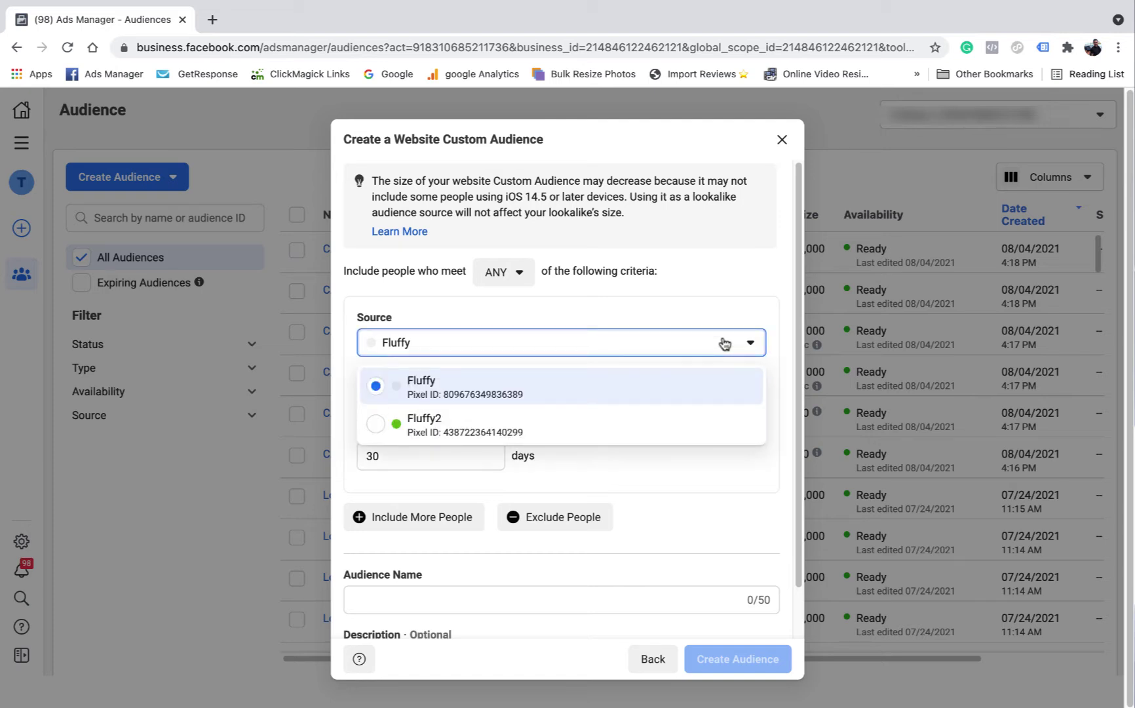
left_click(489, 419)
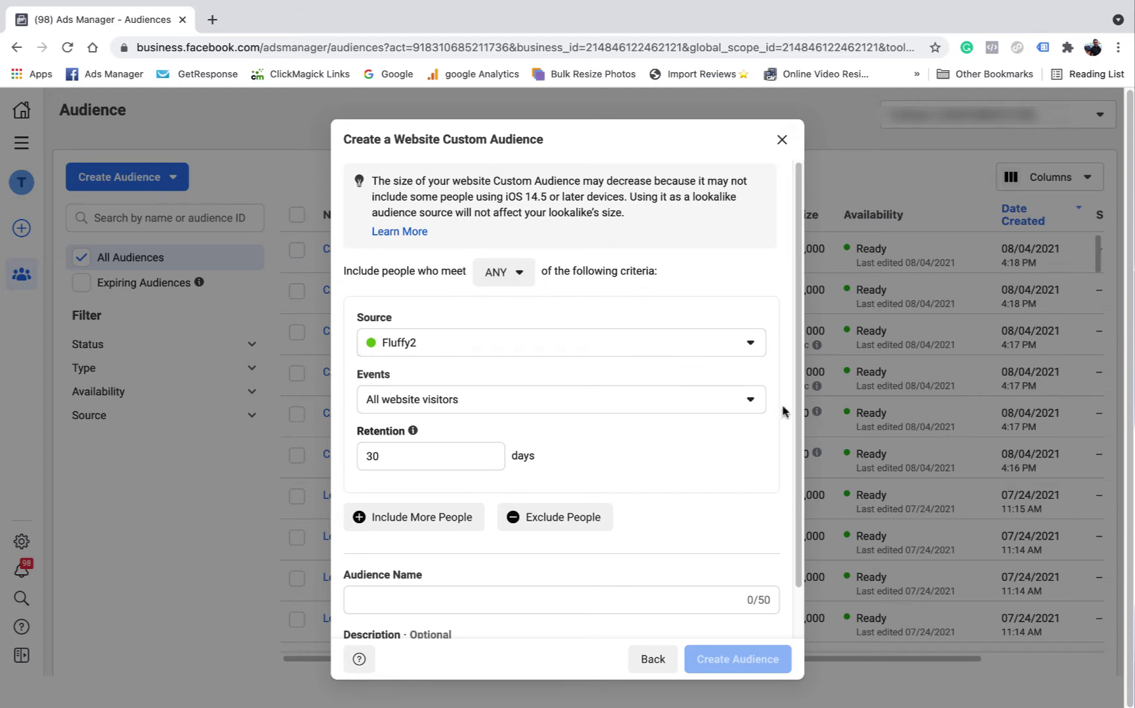
Step: Set the website audience's event to AddToCart and its retention to 180 days
left_click(747, 399)
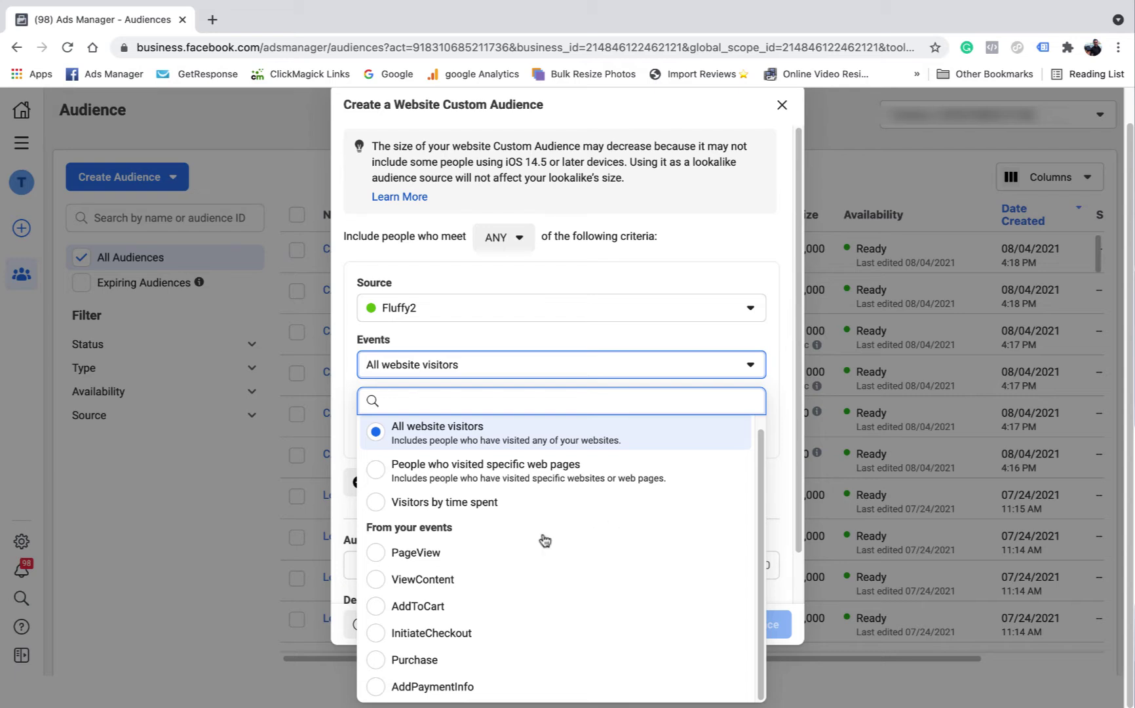
left_click(426, 605)
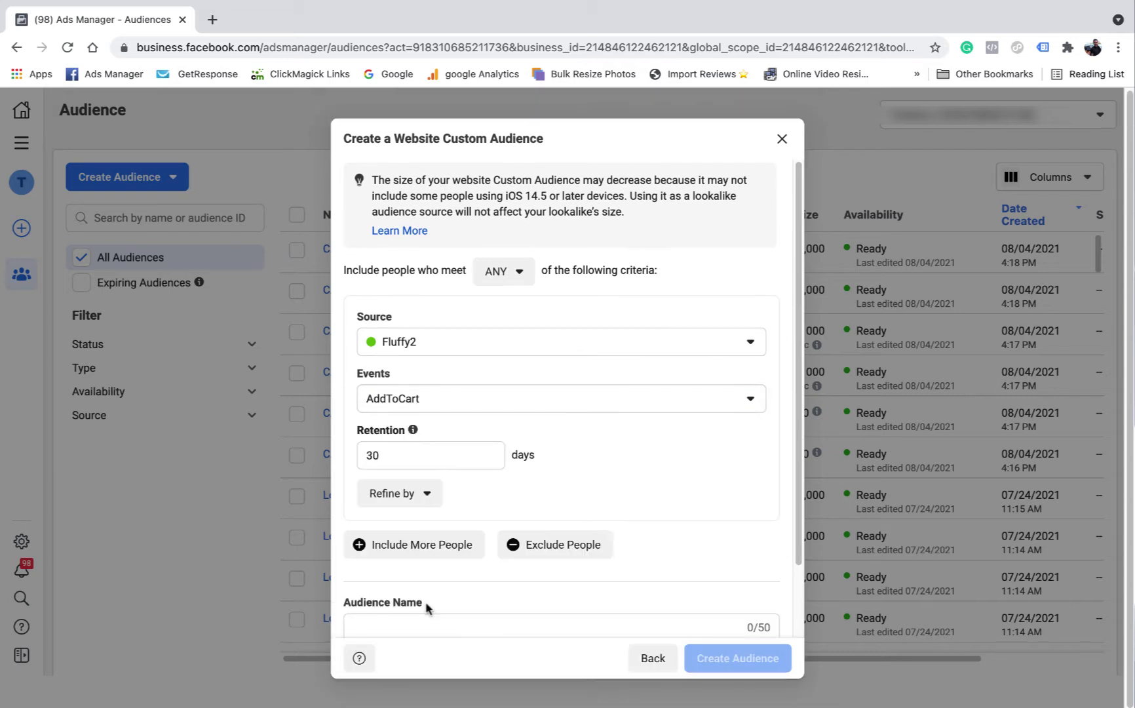
left_click(401, 455)
key("BackSpace")
key("BackSpace")
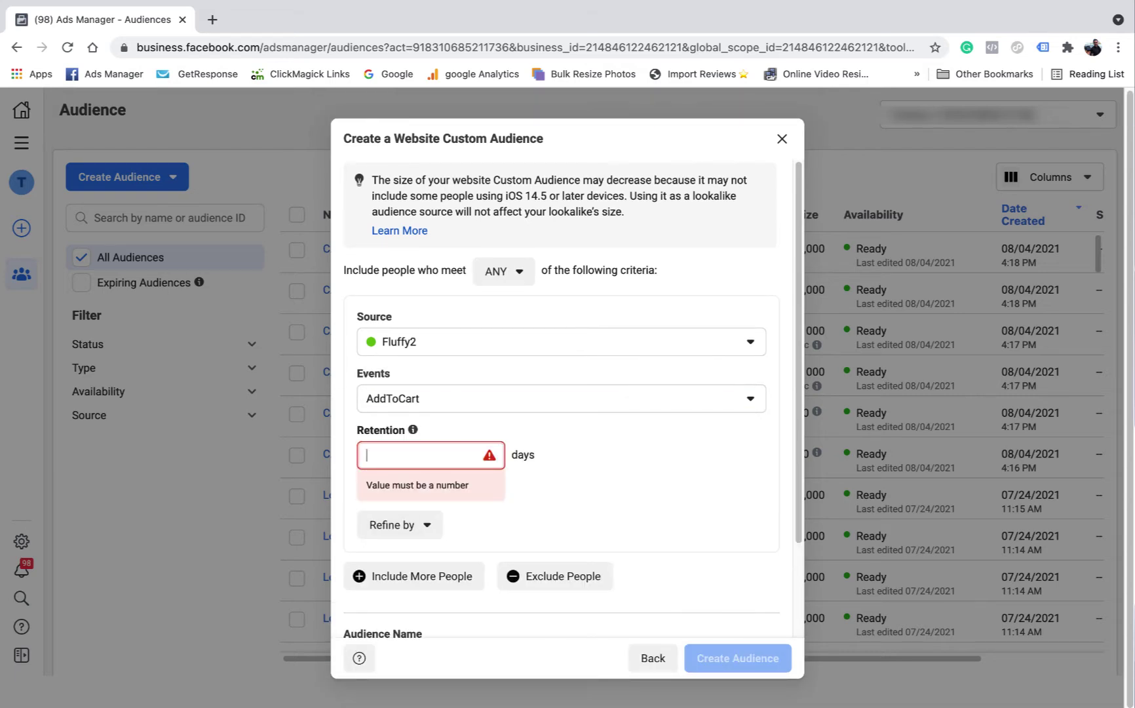
type("180")
left_click(596, 462)
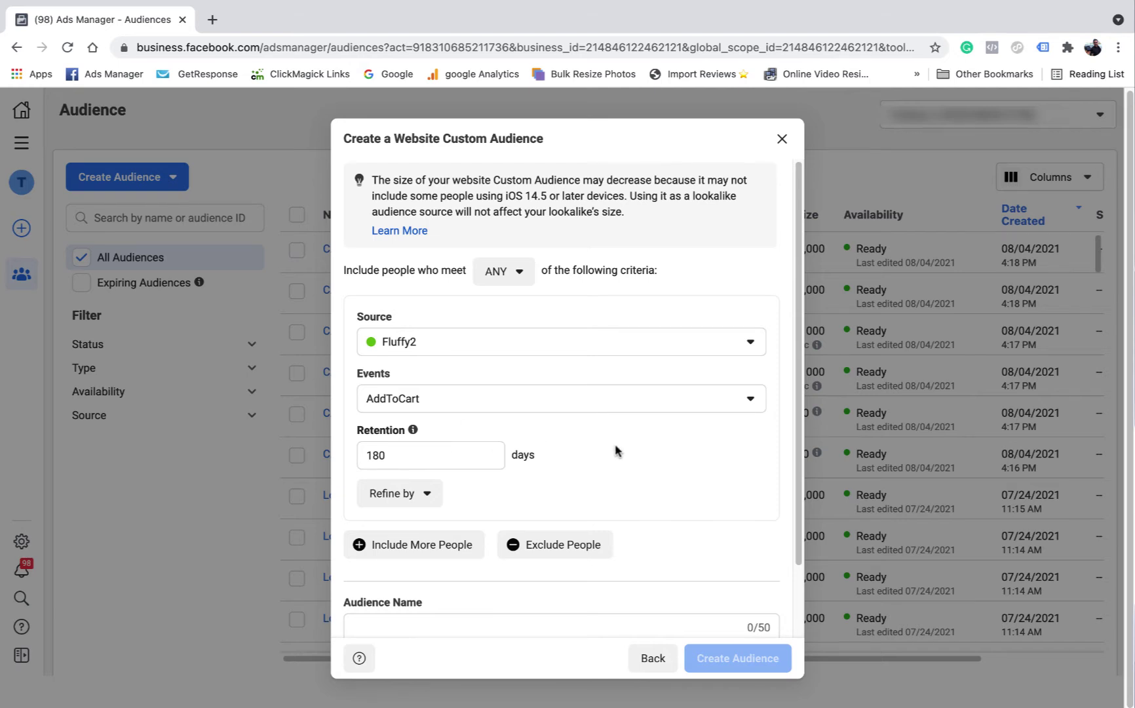
Step: Name the add-to-cart audience "CA - ATC 180 11/8", create it and return to the audience list
scroll(608, 449, "down", 2)
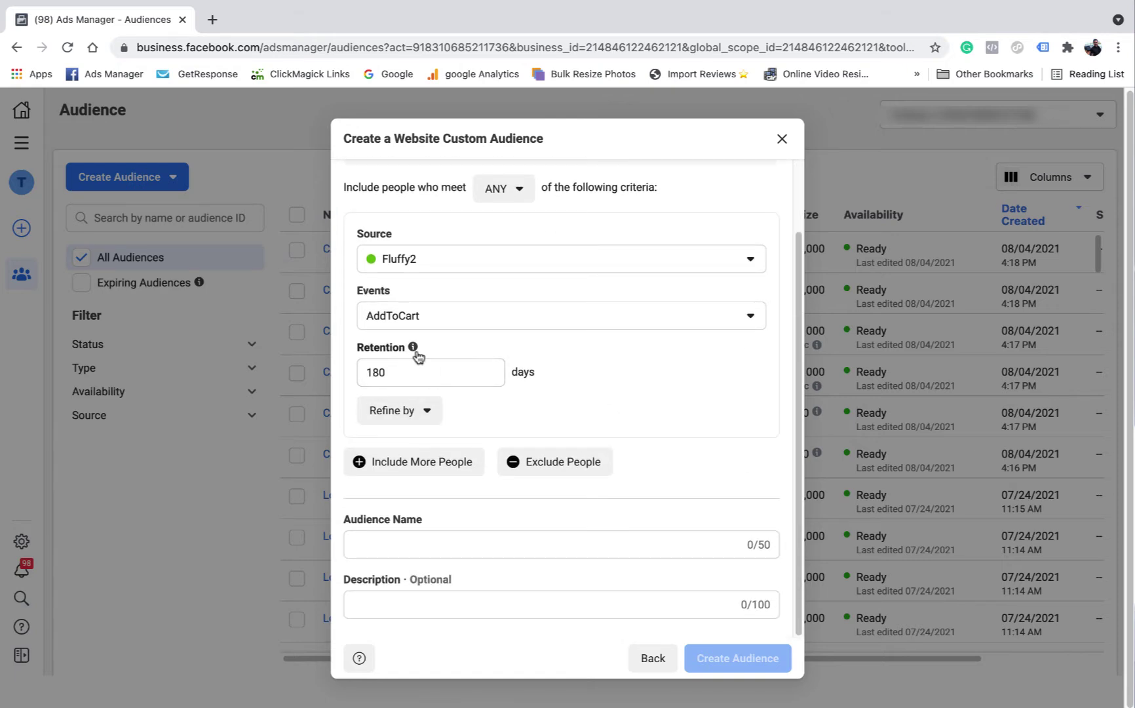
mouse_move(413, 350)
left_click(398, 546)
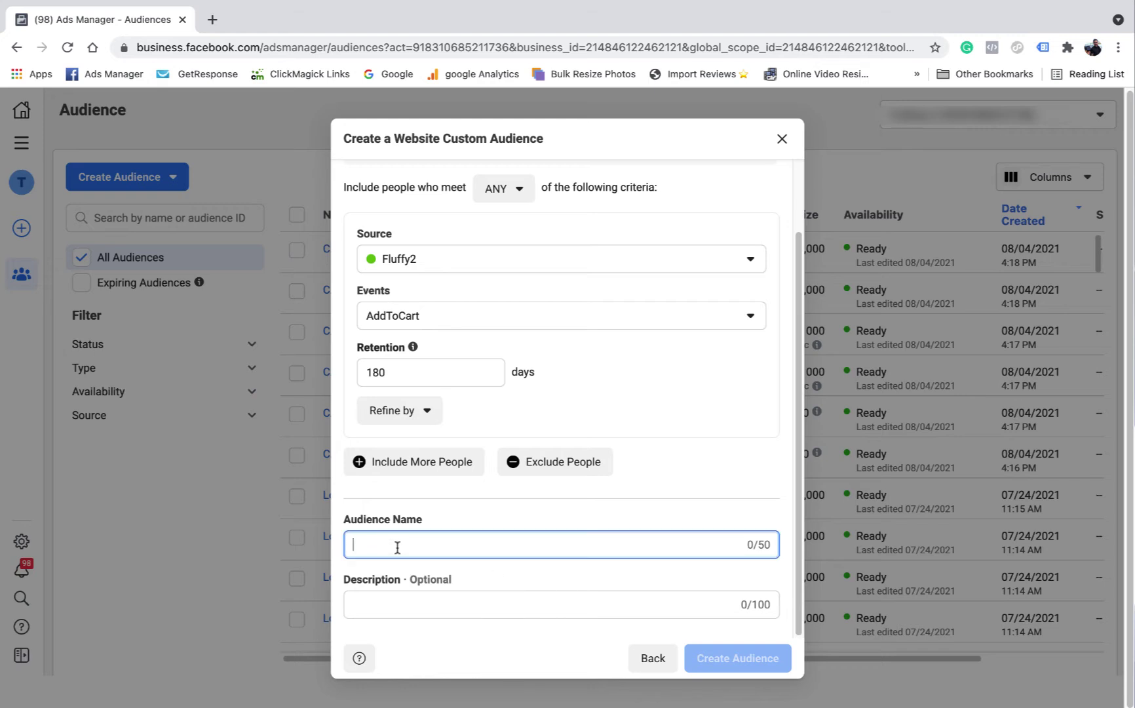
type("CA")
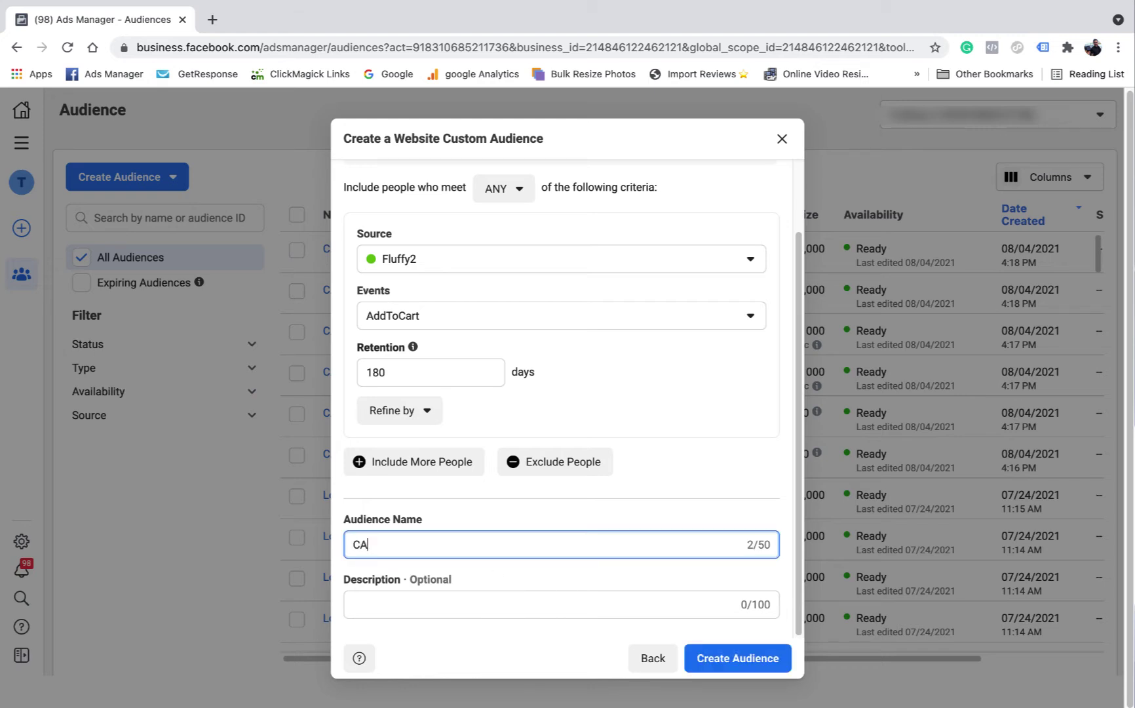
type(" - ATC 180 11/8")
left_click(701, 464)
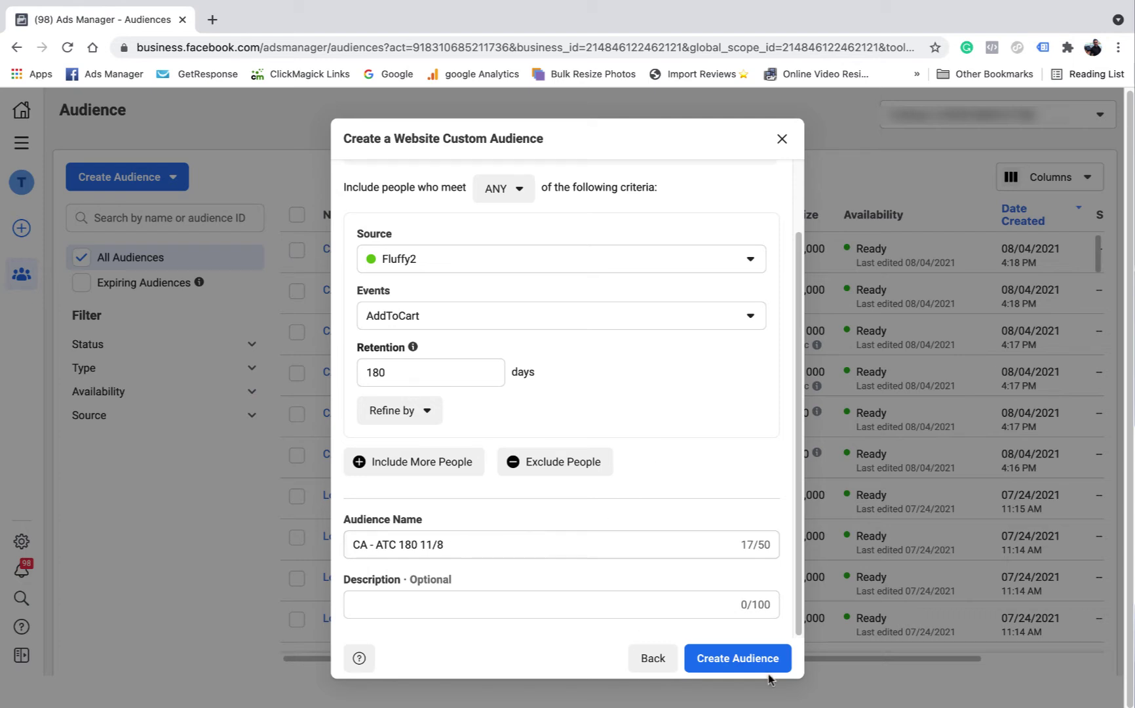
left_click(739, 662)
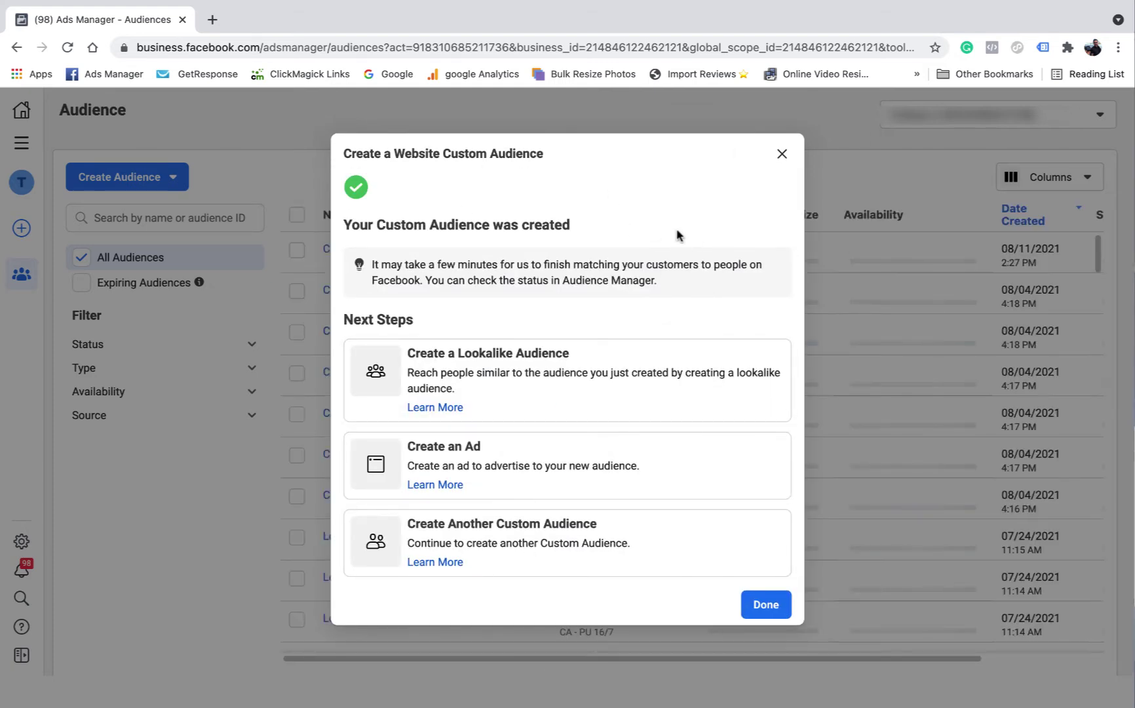
left_click(777, 609)
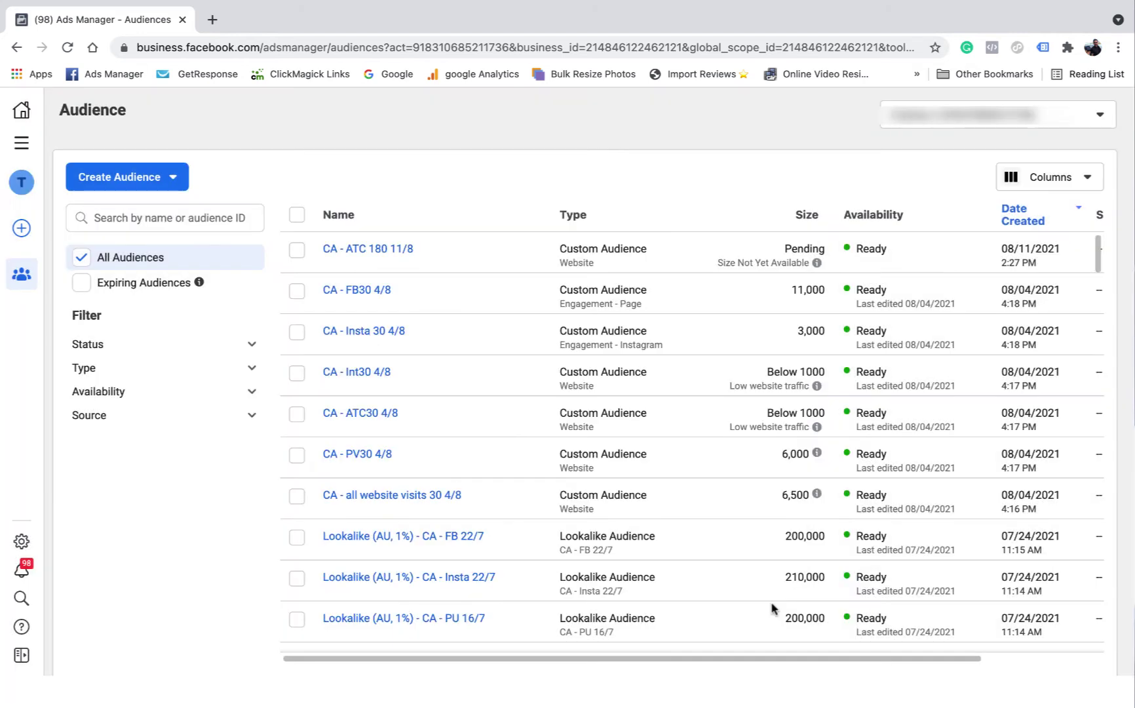
Step: Start another custom audience with Website as its source
mouse_move(298, 260)
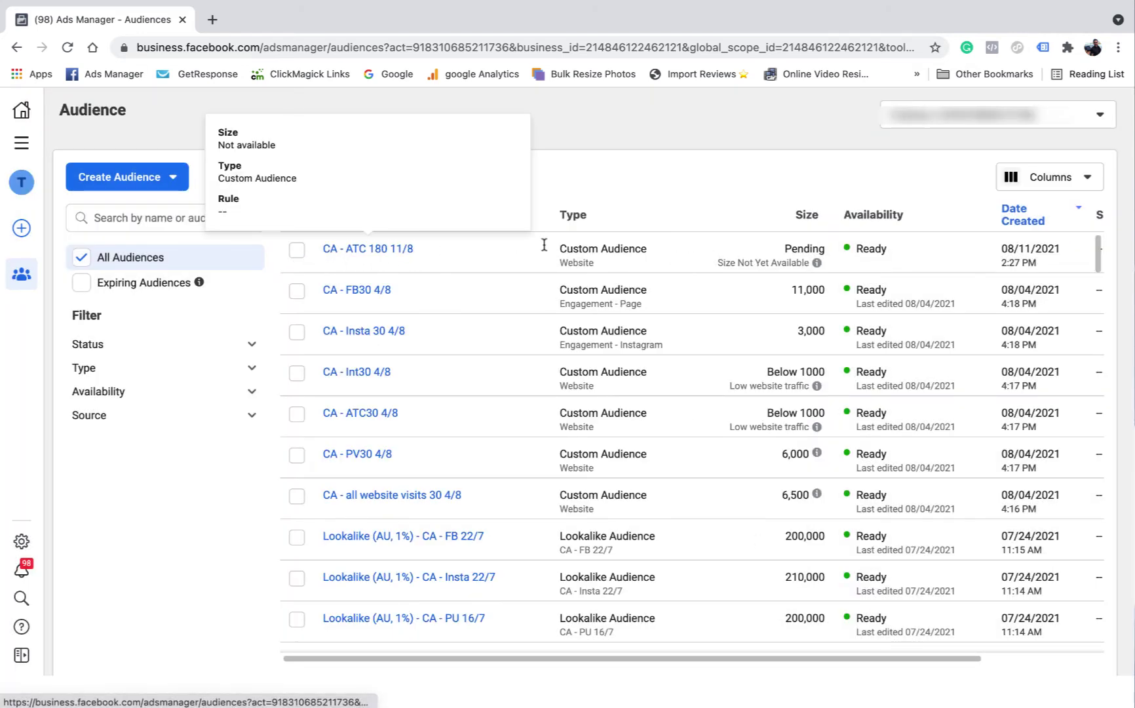
mouse_move(817, 262)
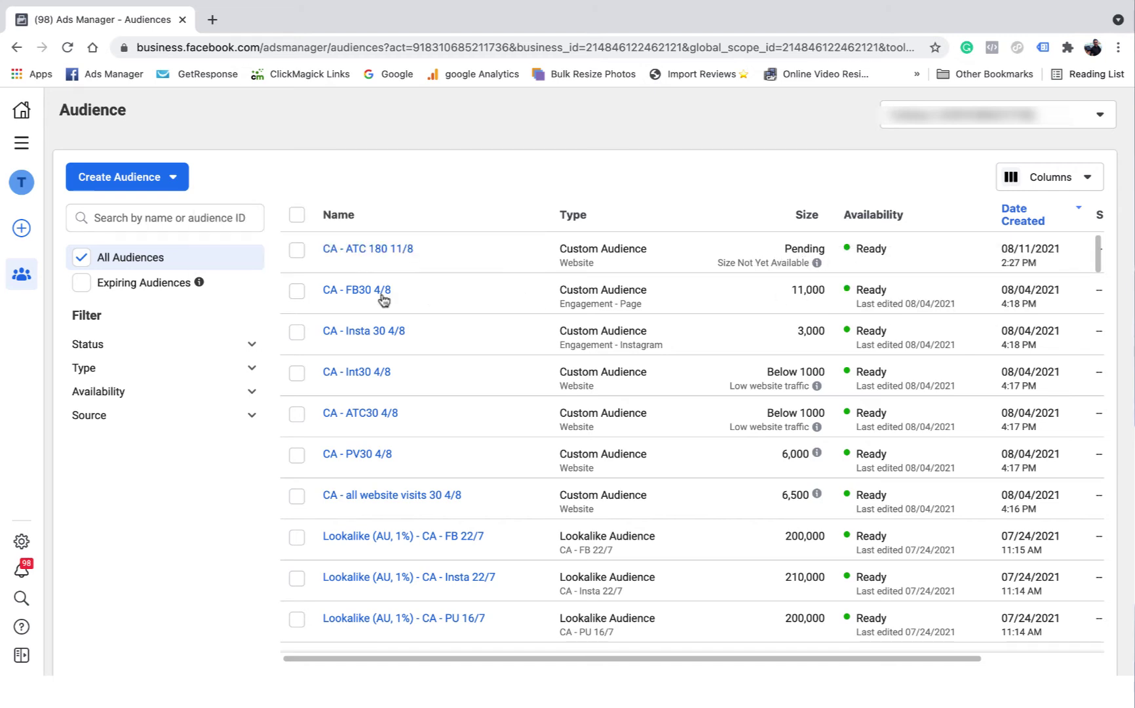
mouse_move(342, 300)
left_click(152, 177)
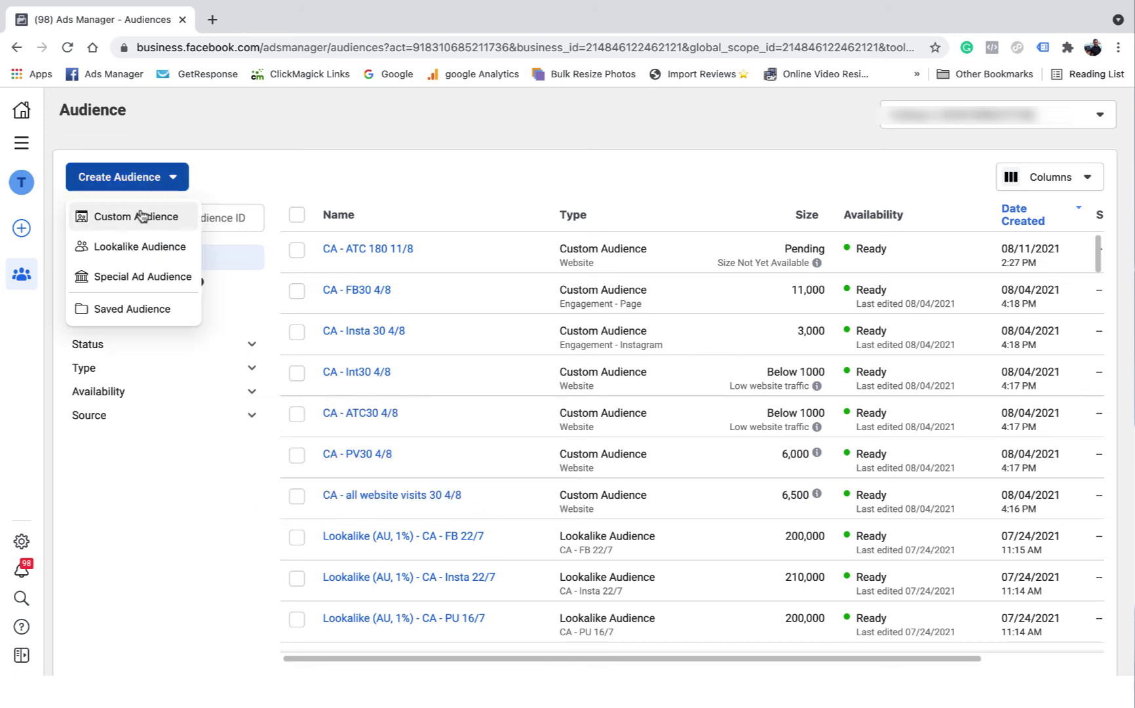
left_click(140, 218)
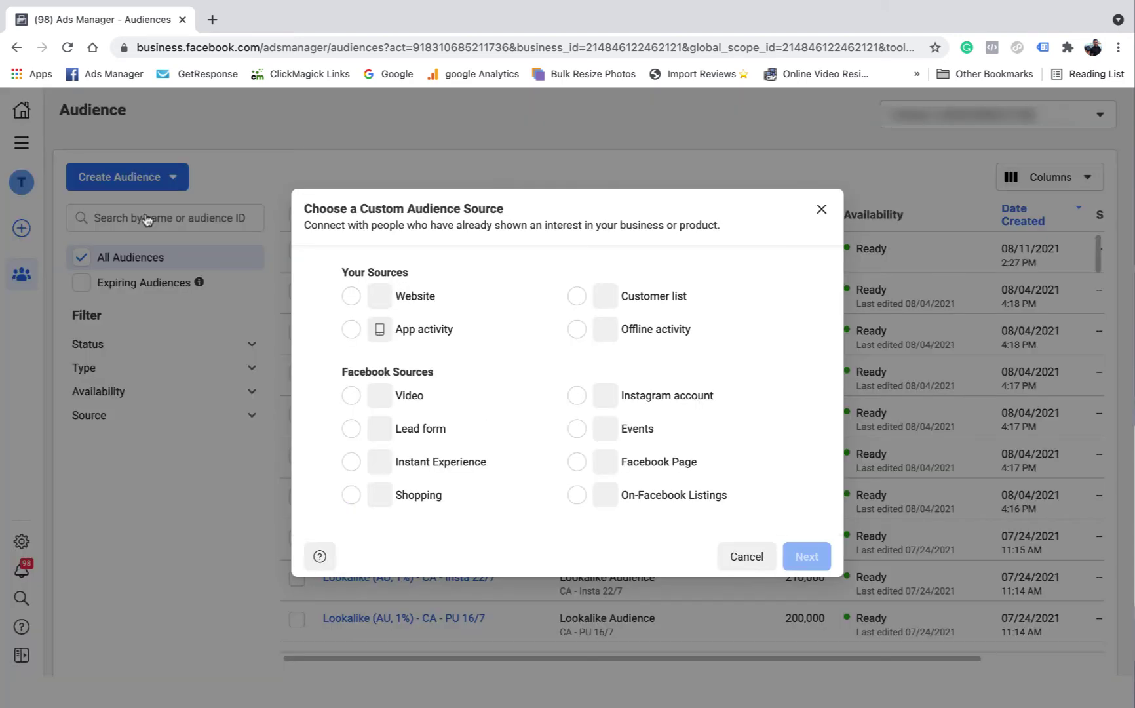
left_click(352, 283)
left_click(810, 543)
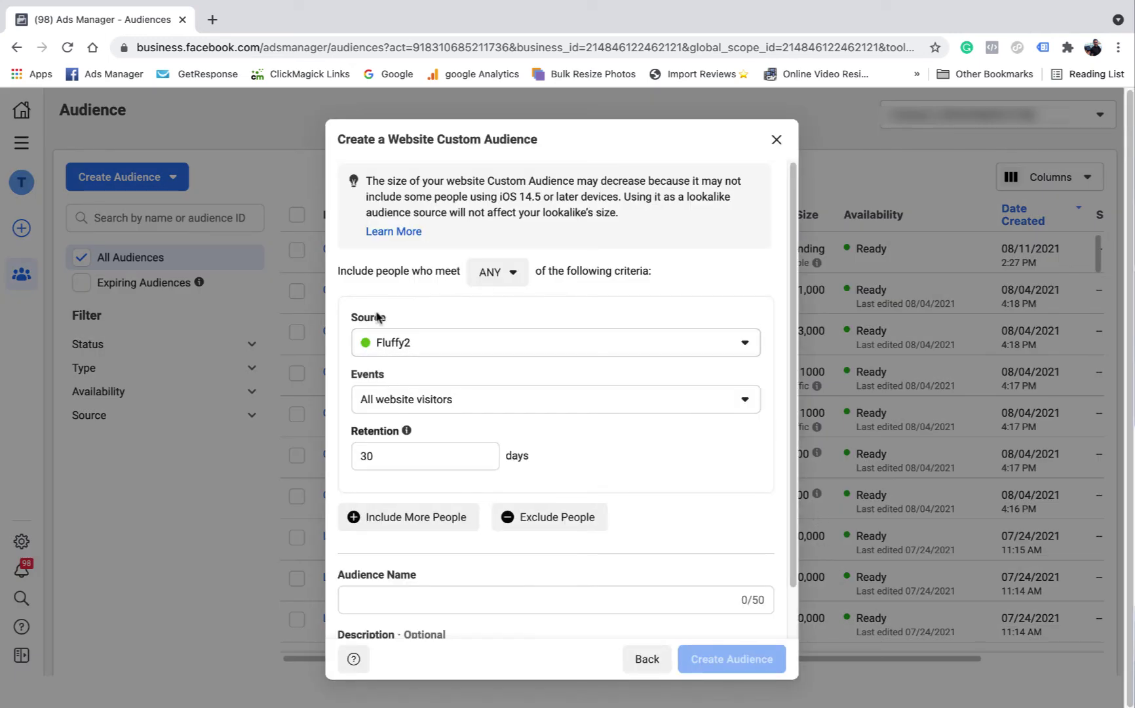
Step: Set the second audience's event to InitiateCheckout and its retention to 180 days
left_click(711, 403)
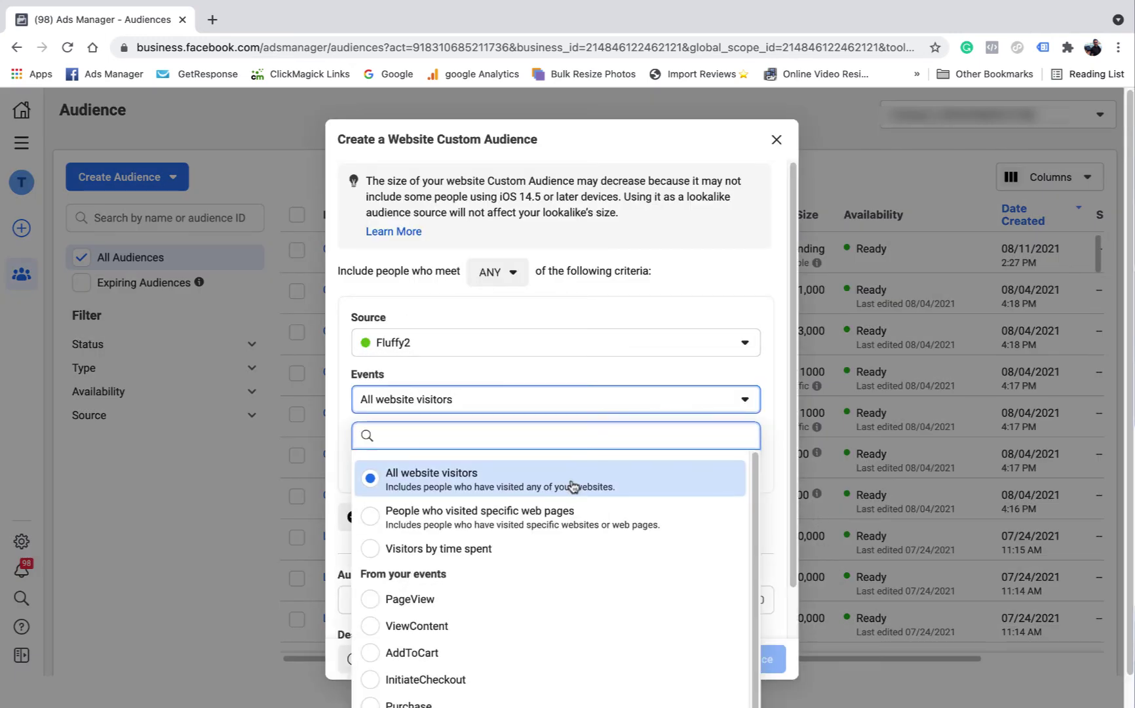
left_click(455, 663)
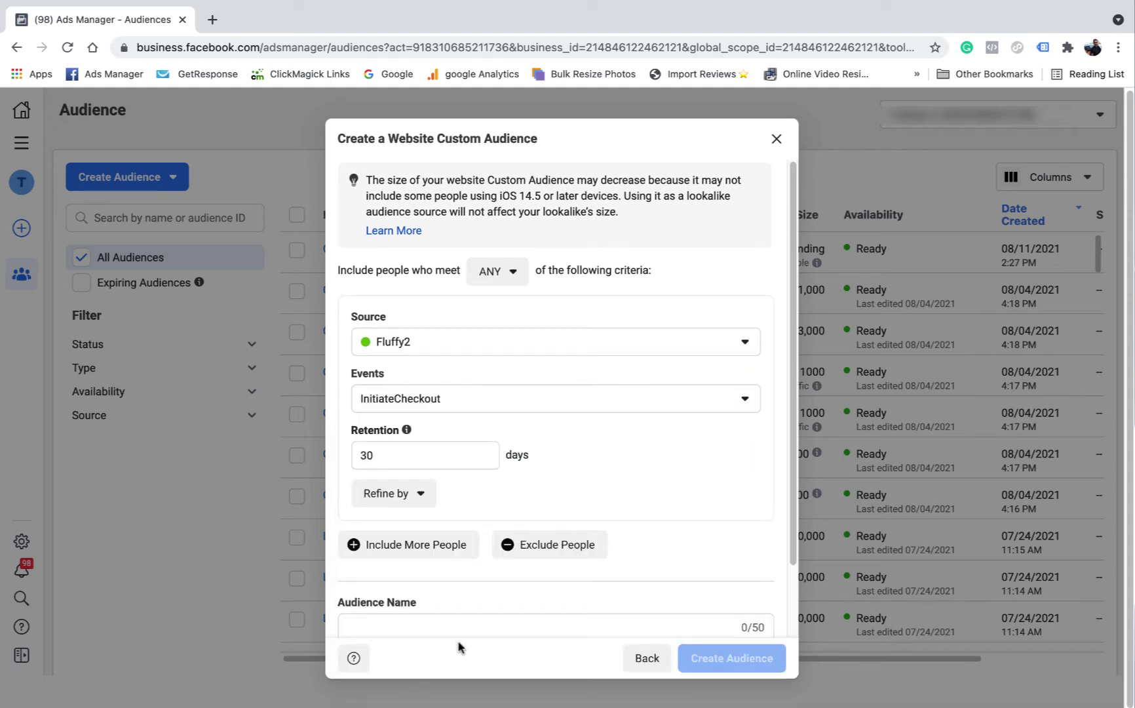
left_click(392, 451)
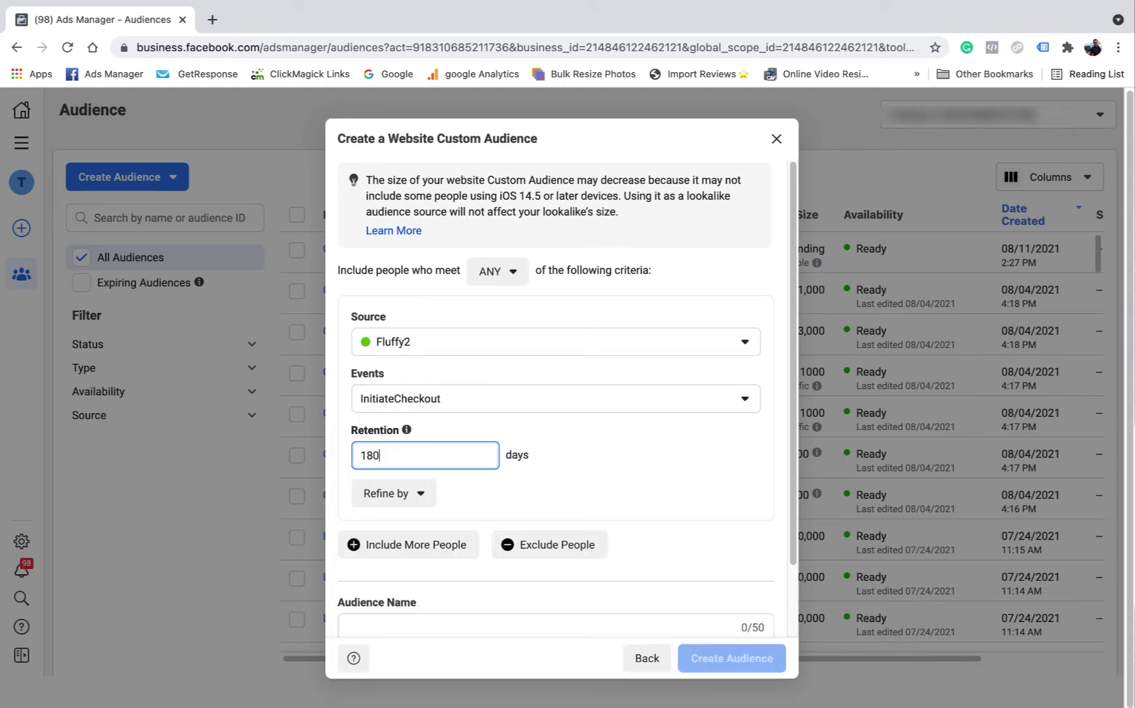
Step: Name the checkout audience "CA - Int check 180 11/8", create it and return to the audience list
scroll(633, 476, "down", 2)
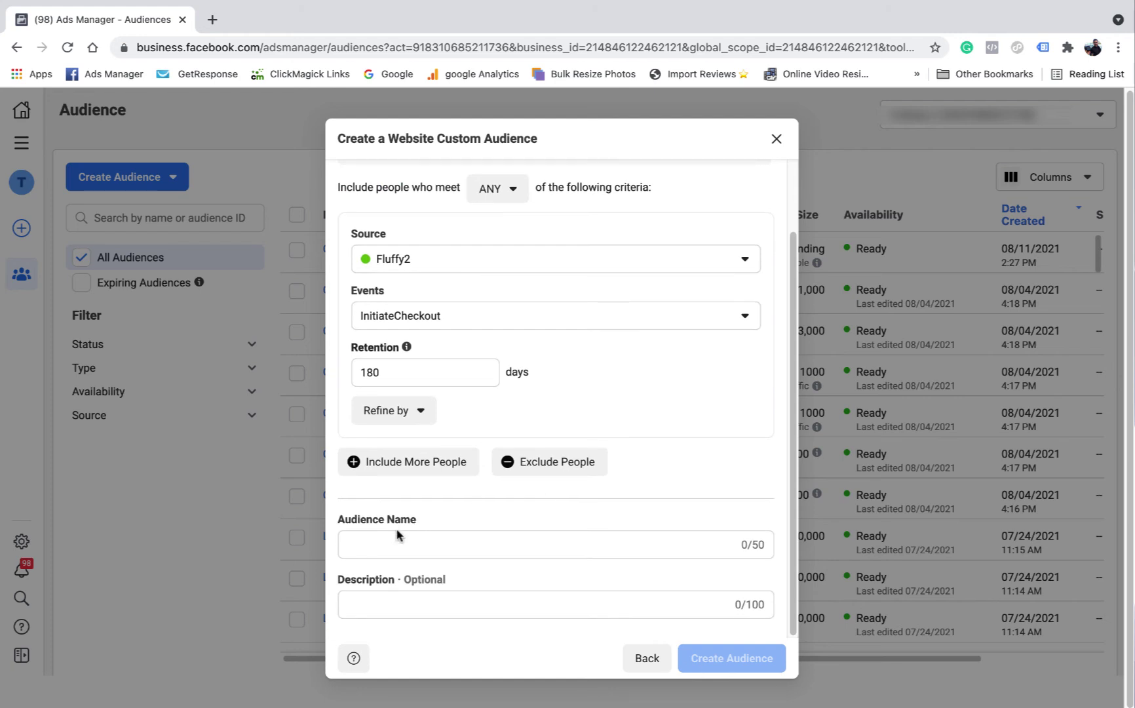
left_click(393, 545)
type("CA")
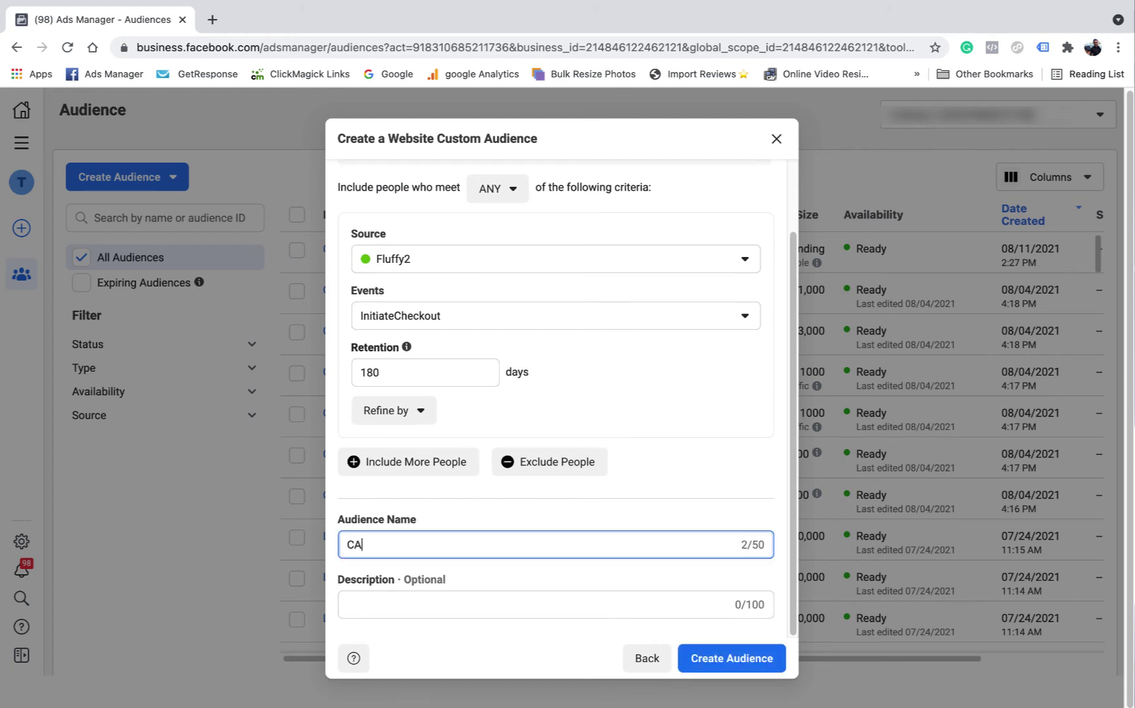
type(" - Int check 180 11/8")
left_click(501, 514)
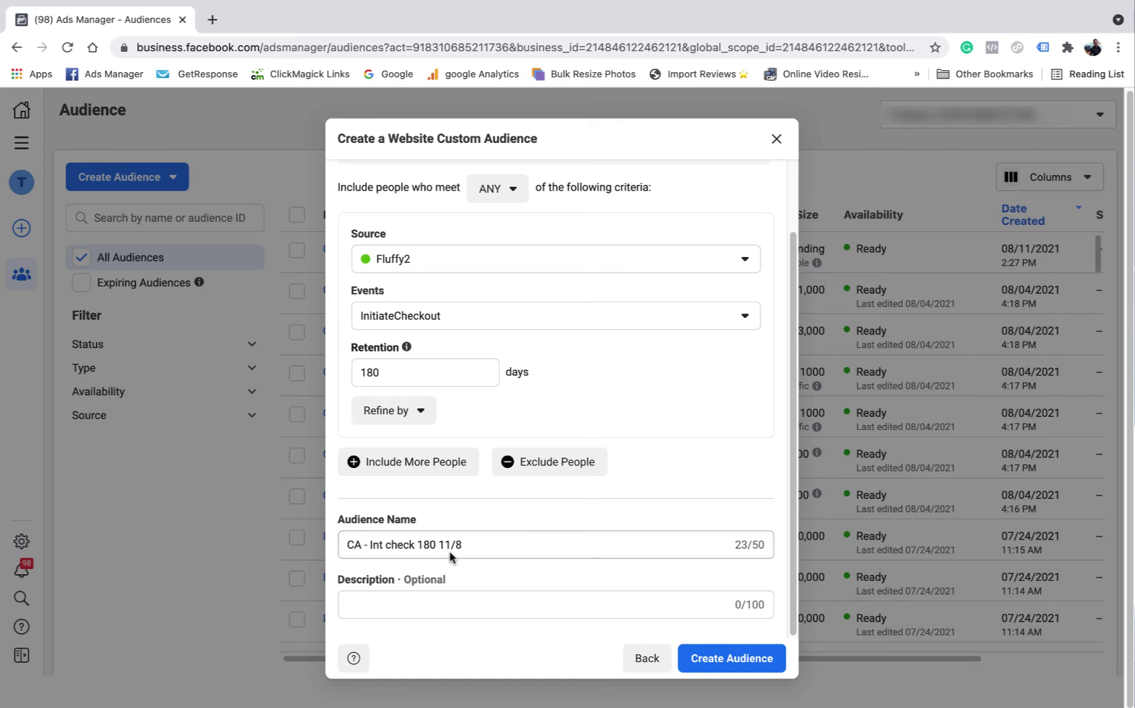
left_click(745, 663)
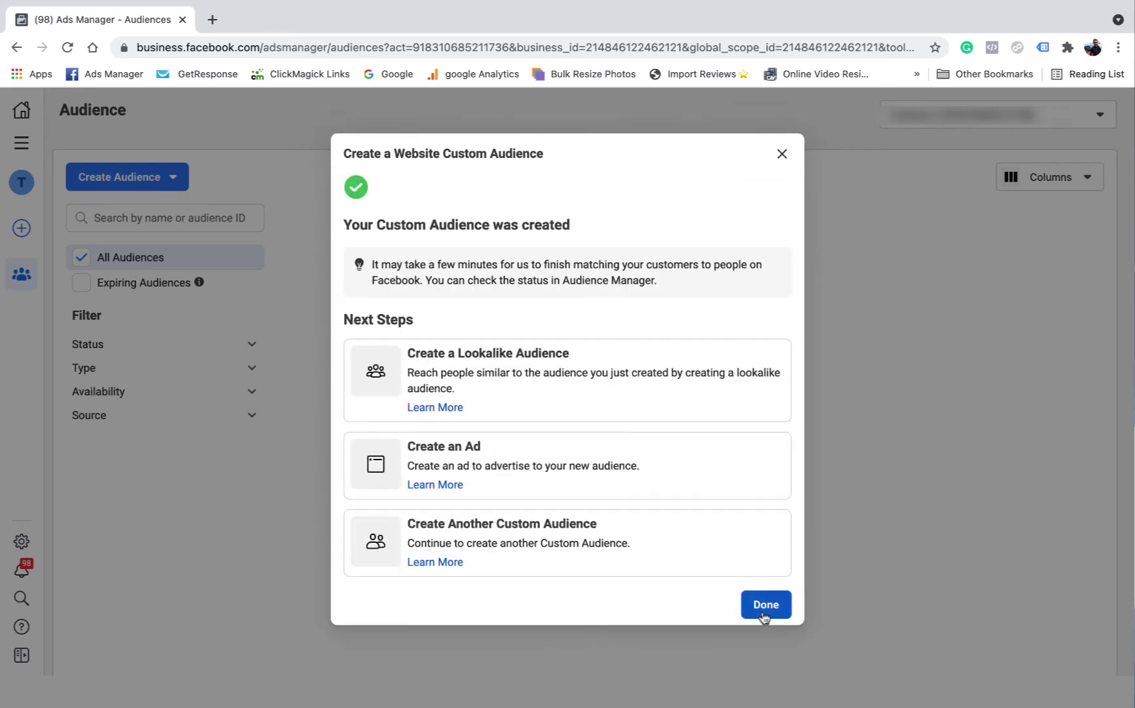
left_click(764, 607)
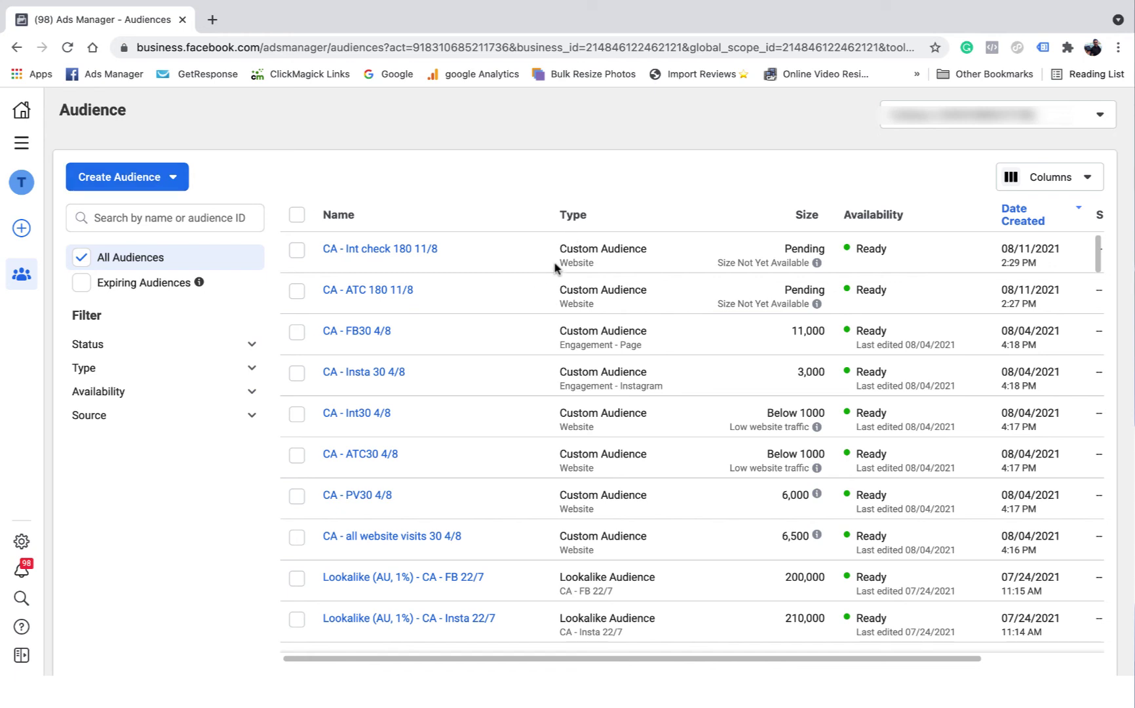
Step: Start a third custom audience, again using Website as the source
left_click(169, 182)
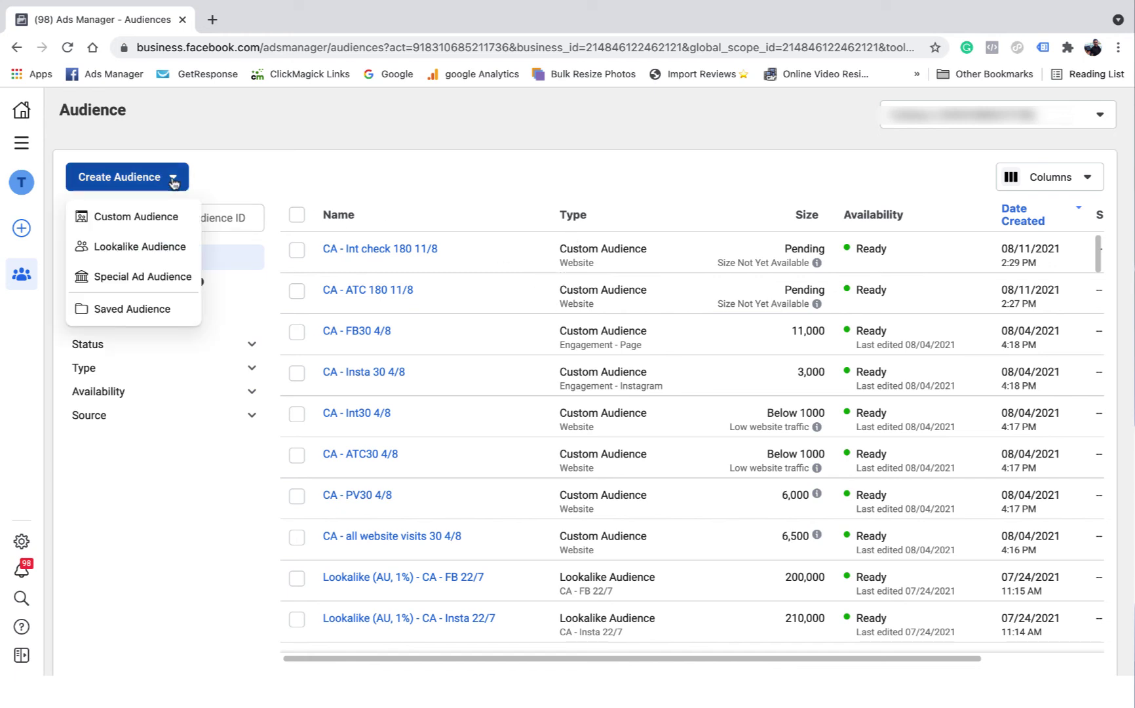
left_click(136, 218)
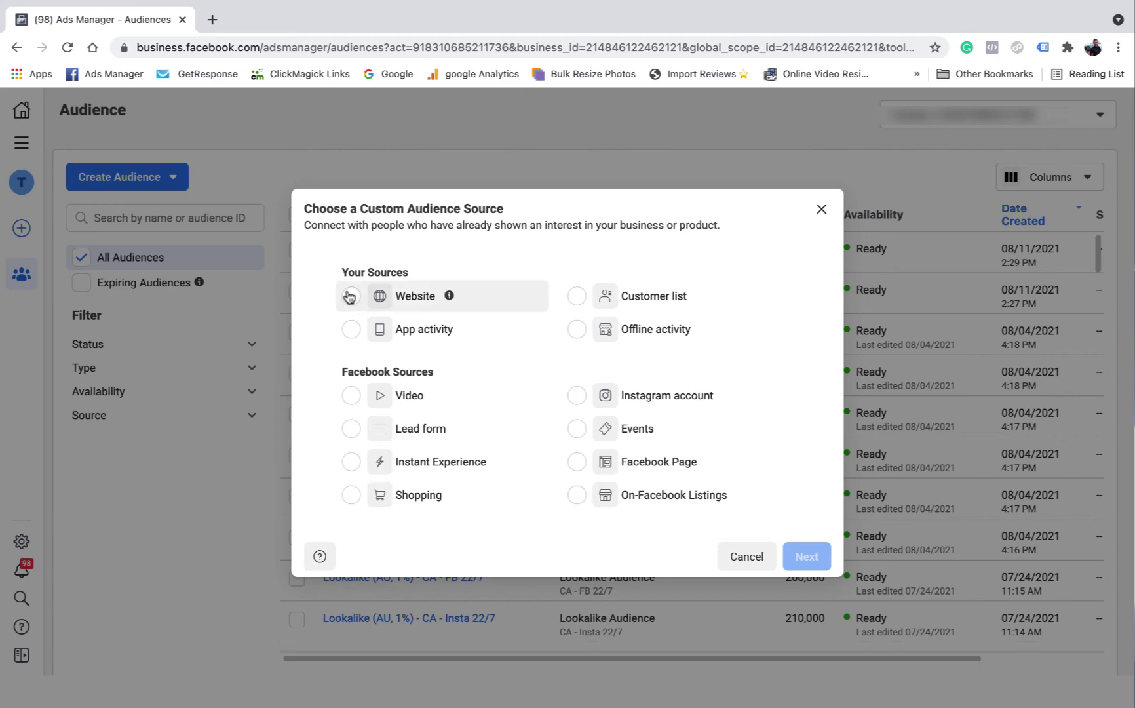
left_click(351, 295)
left_click(808, 541)
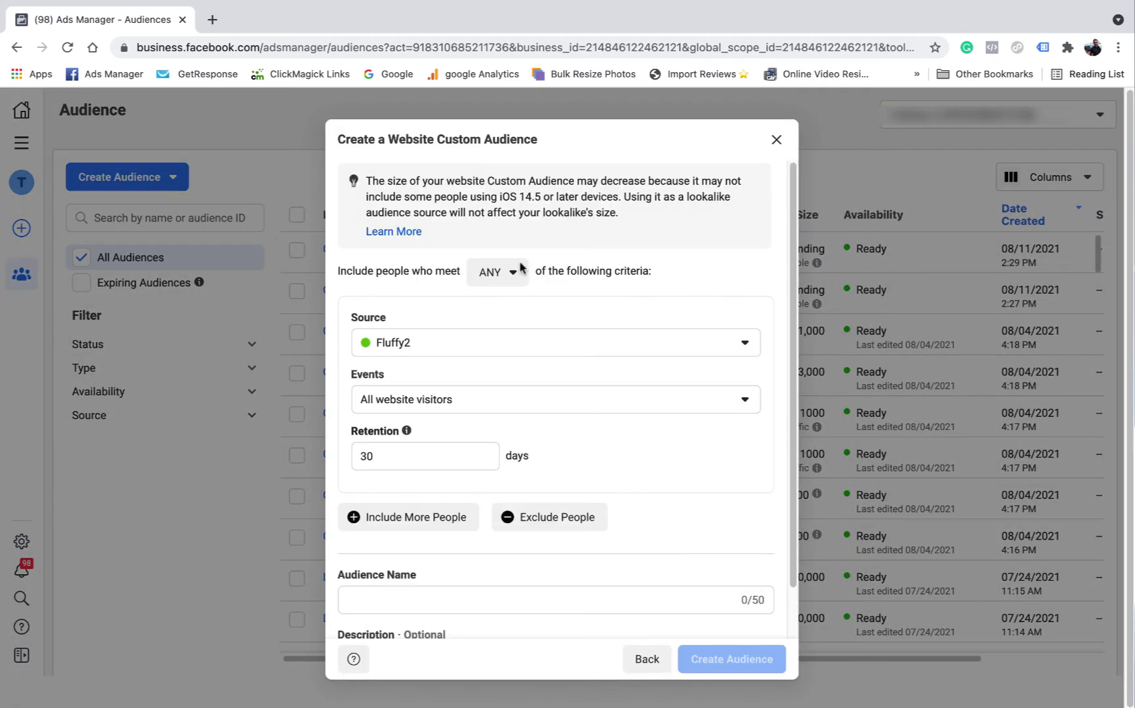
Step: Set the third audience's event to Purchase and its retention to 180 days
left_click(732, 400)
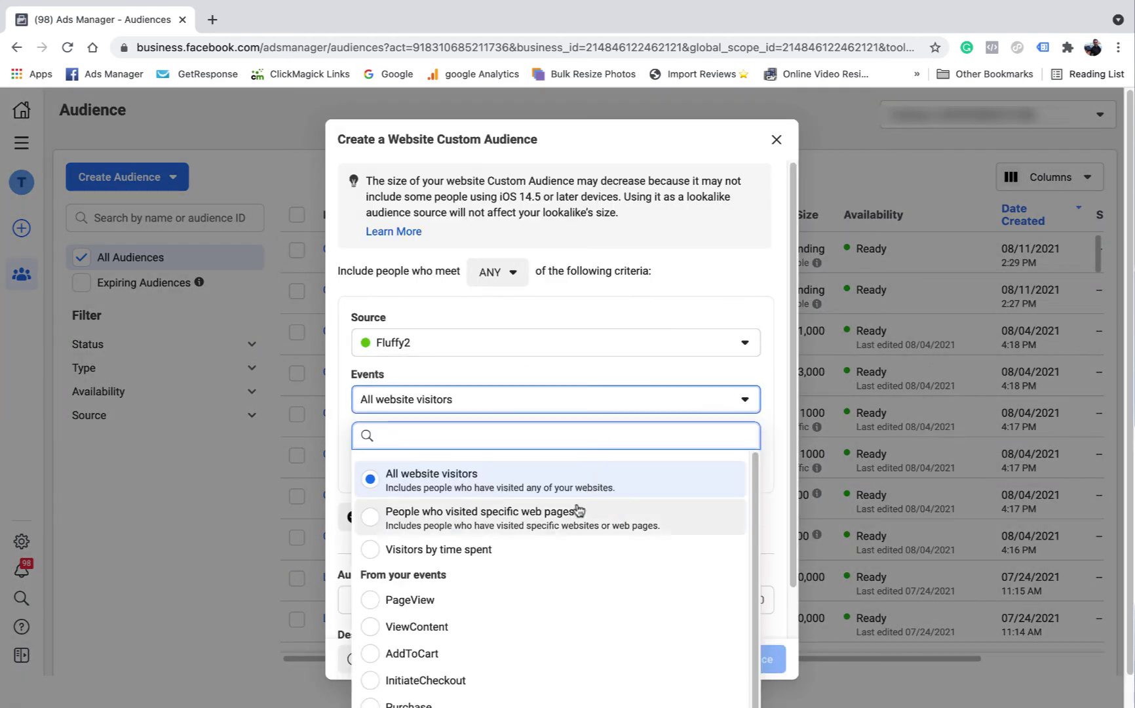
scroll(525, 590, "down", 1)
left_click(451, 696)
left_click(412, 458)
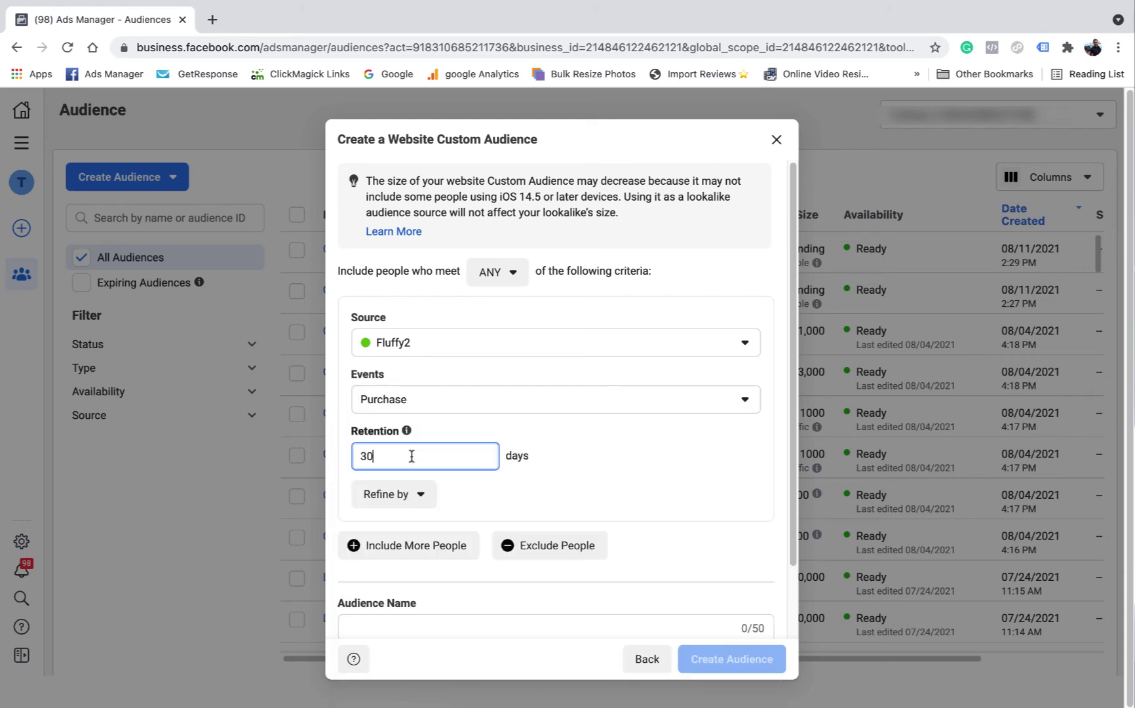
key("BackSpace")
key("BackSpace")
type("180")
left_click(640, 429)
Step: Name the purchase audience "CA - PU 180 11/8", create it and return to the audience list
scroll(439, 558, "down", 2)
left_click(396, 546)
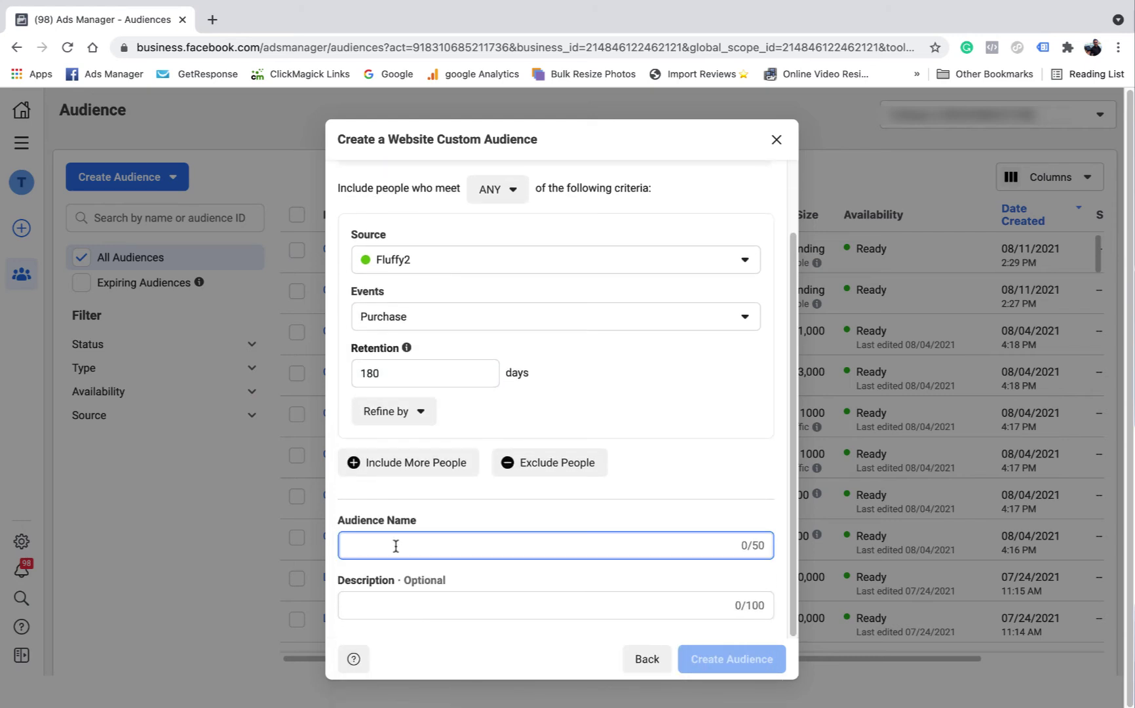
type("CA - PU")
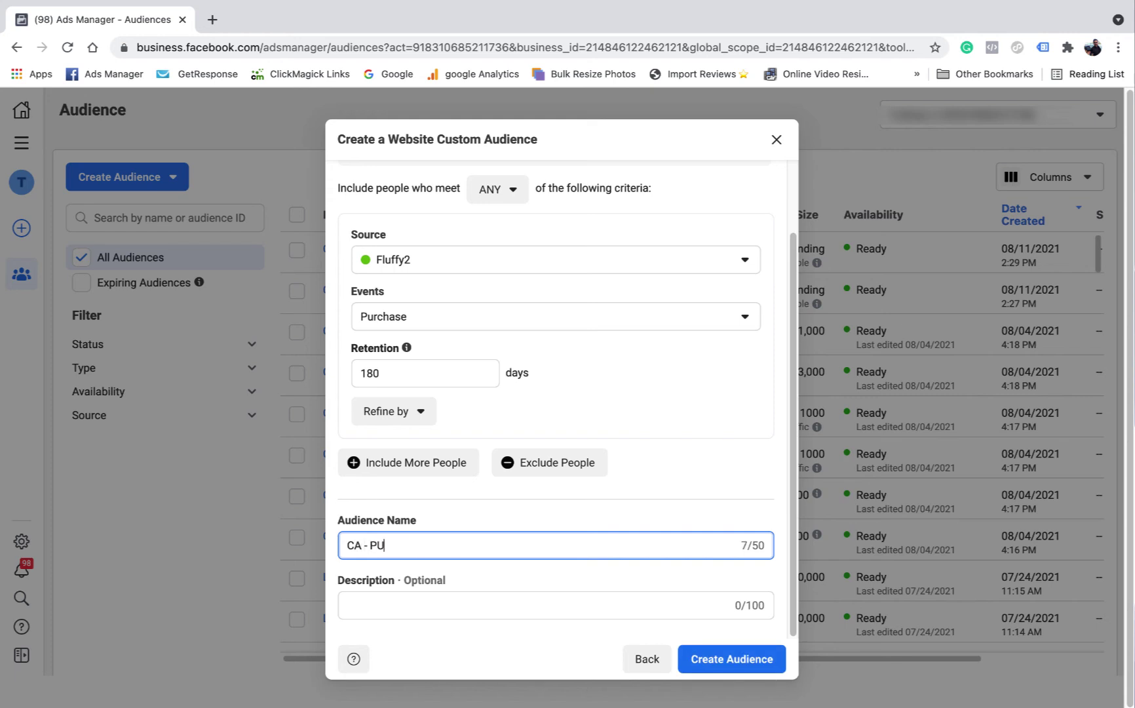
type(" 180 11/8")
left_click(678, 431)
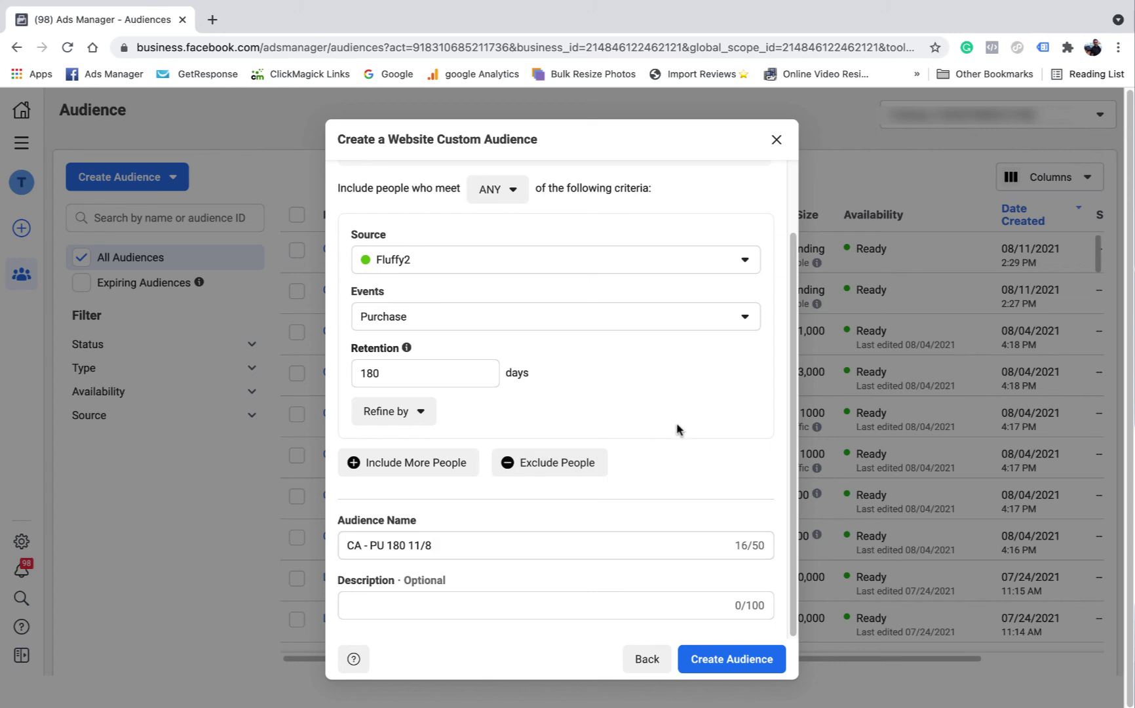
left_click(729, 660)
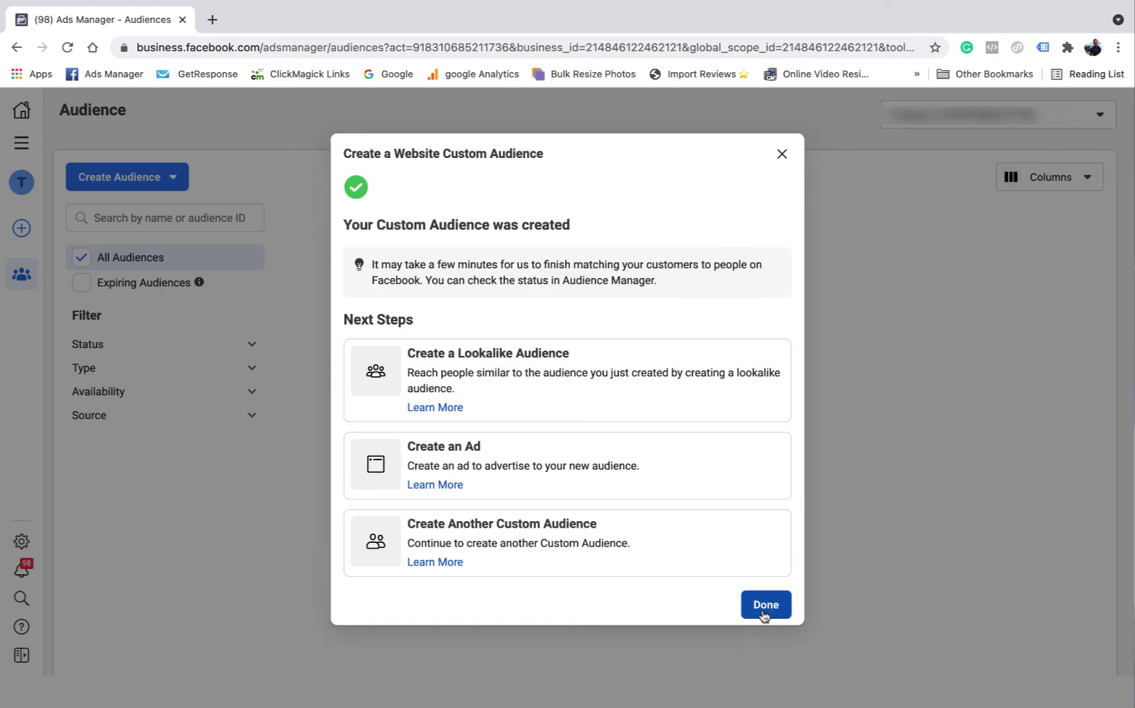
left_click(763, 606)
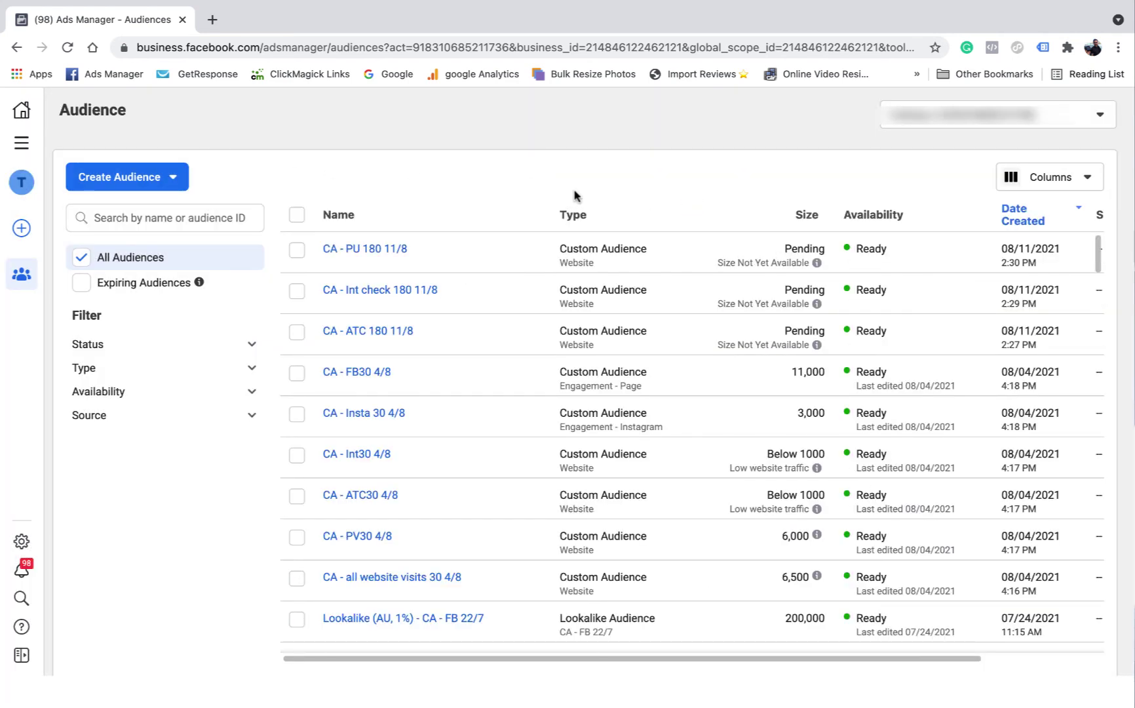
Step: Examine the event options offered for a new Website custom audience and close the form without creating it
mouse_move(362, 311)
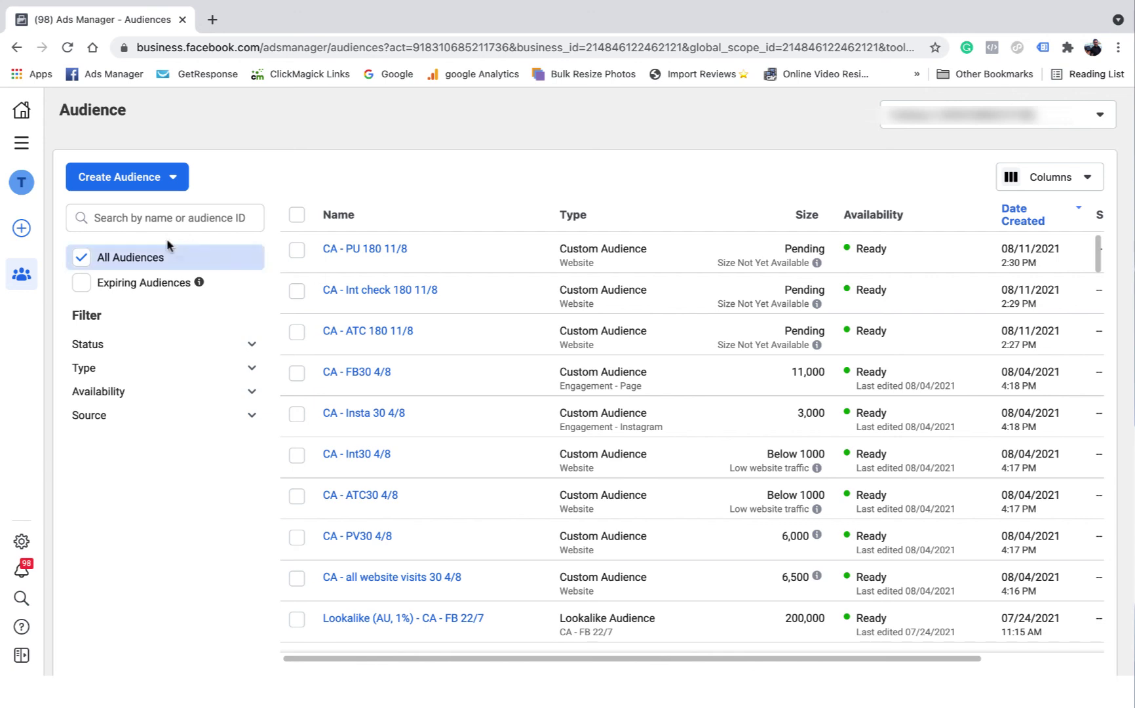
left_click(160, 177)
left_click(352, 169)
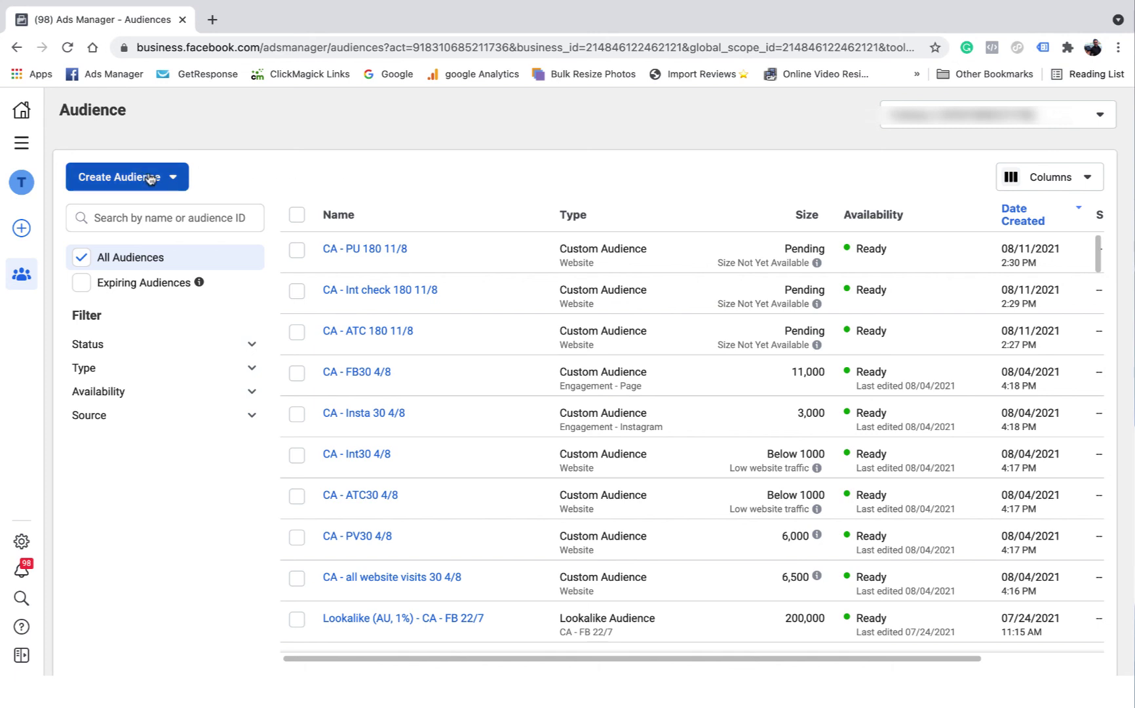
left_click(167, 186)
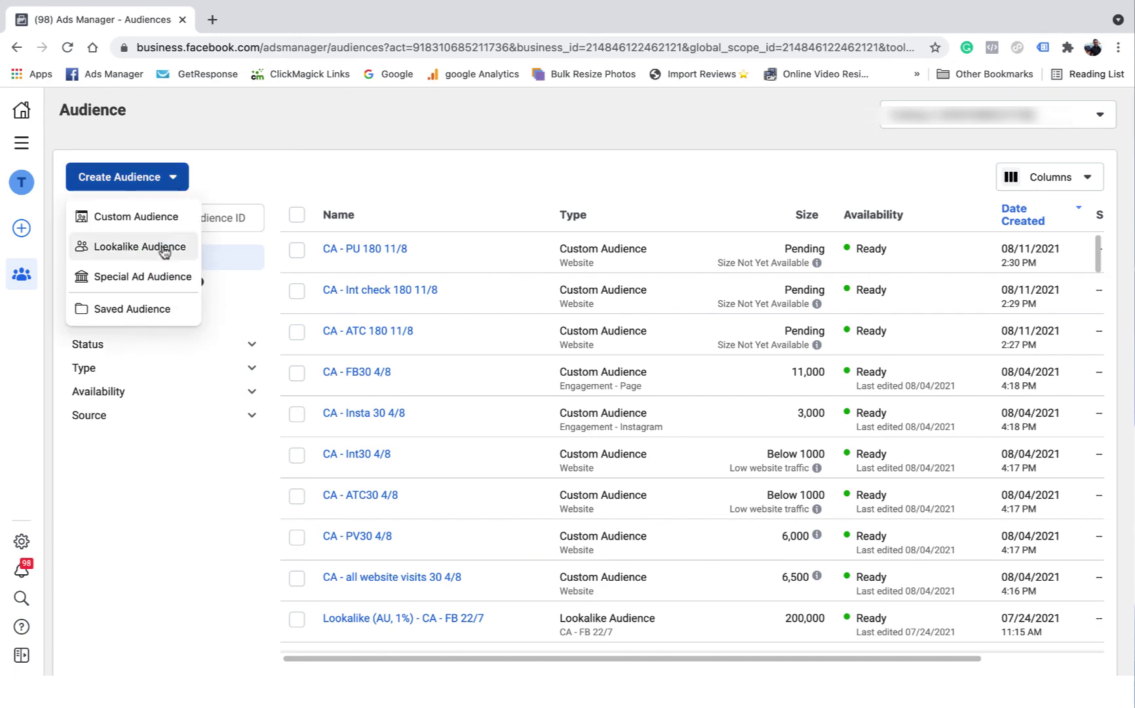
left_click(137, 220)
left_click(351, 296)
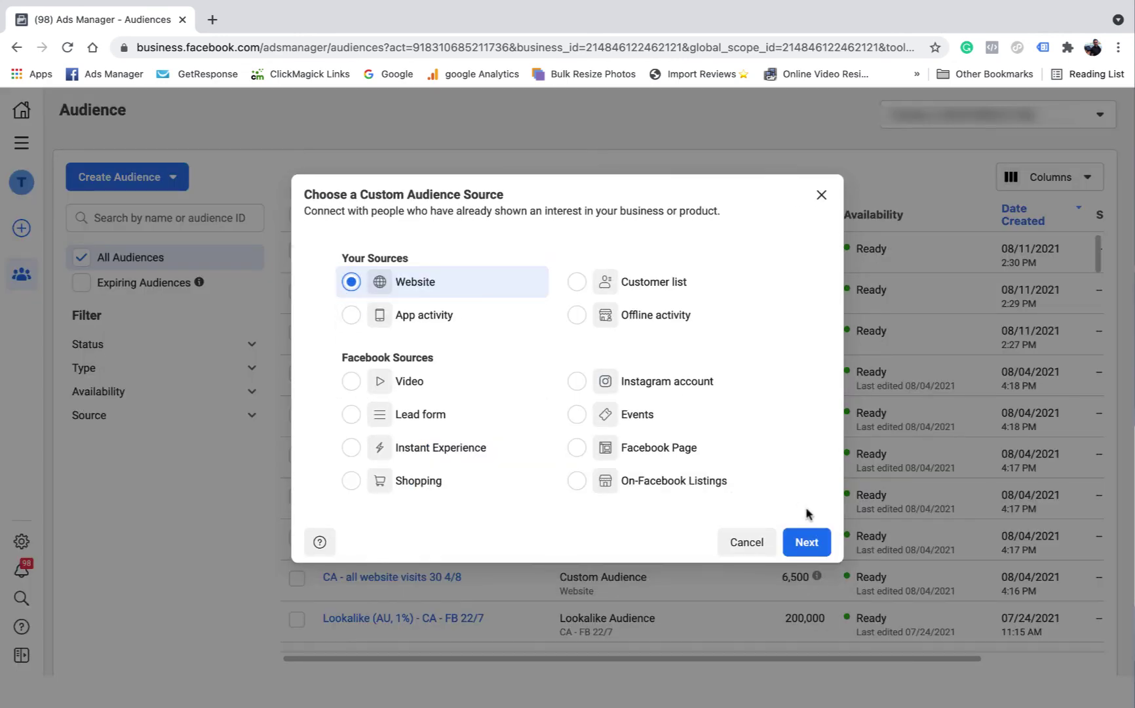
left_click(803, 549)
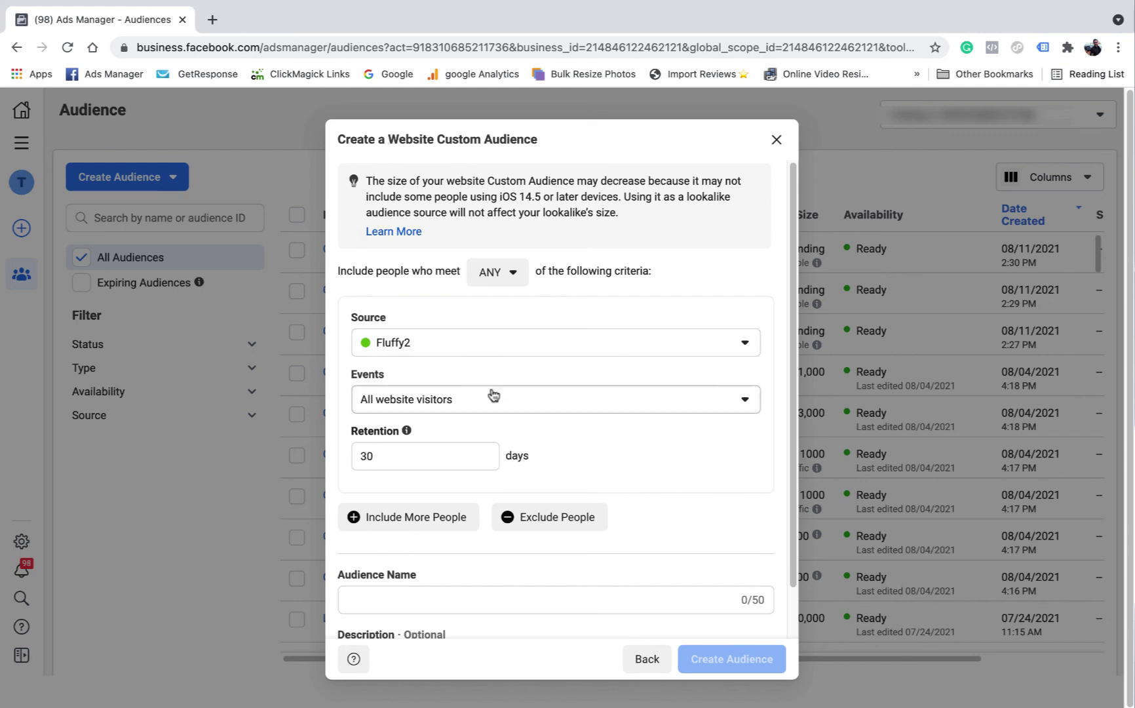
left_click(740, 401)
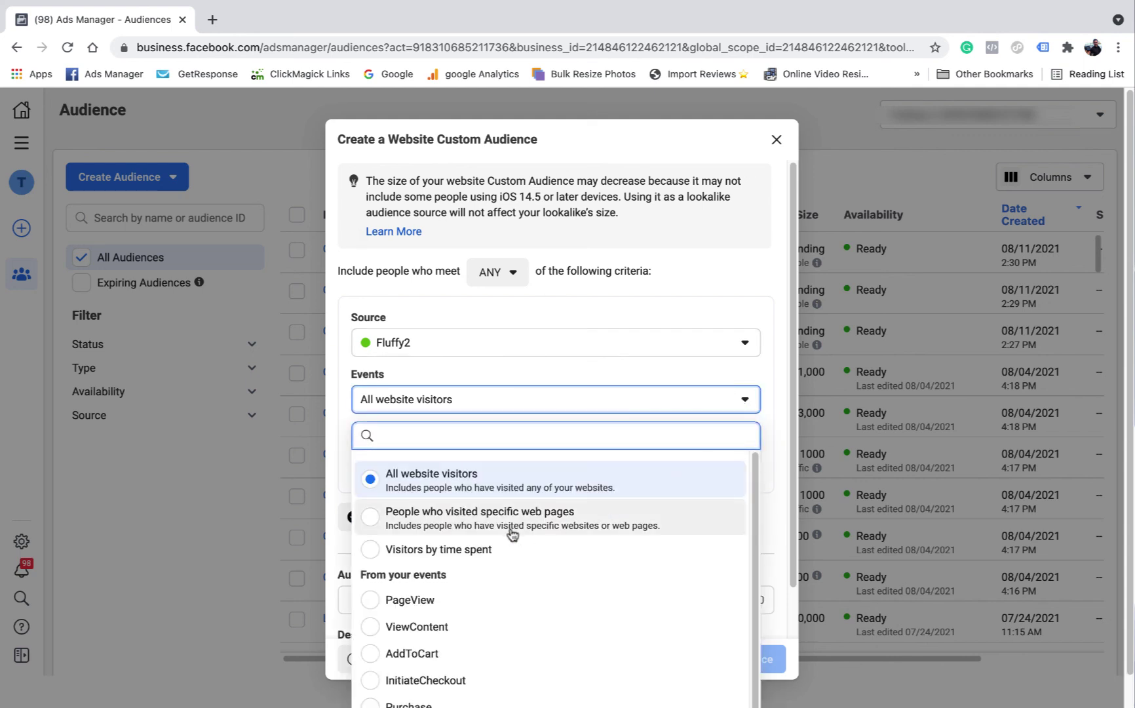
scroll(489, 595, "down", 1)
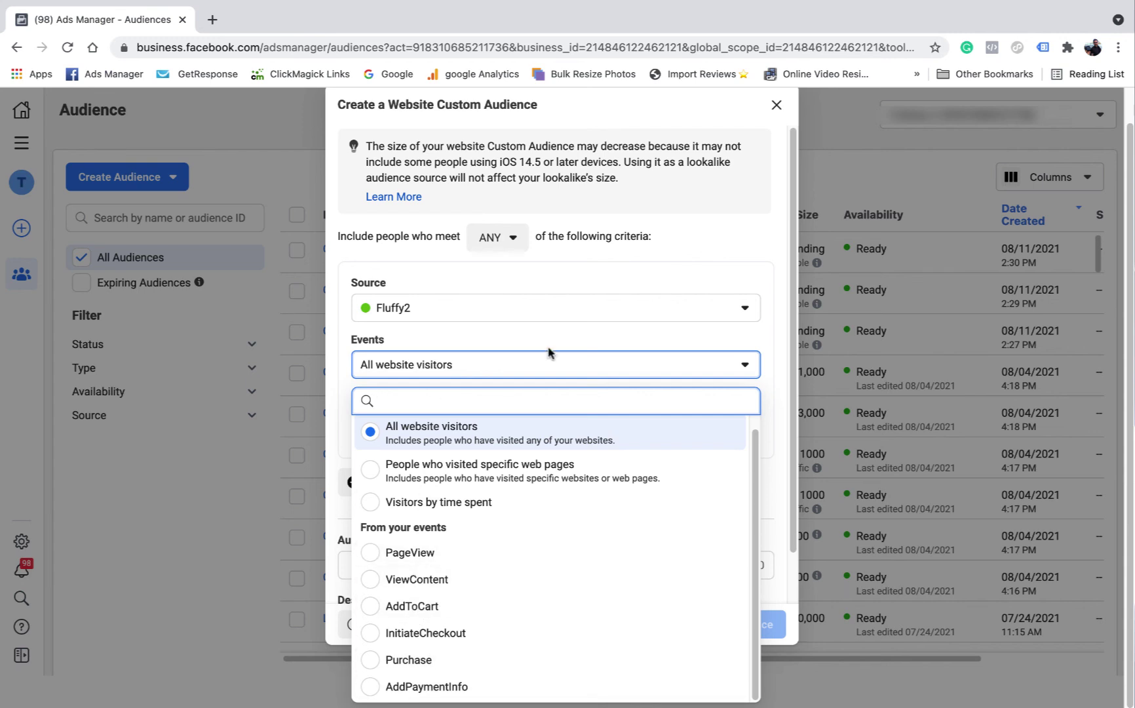
left_click(597, 319)
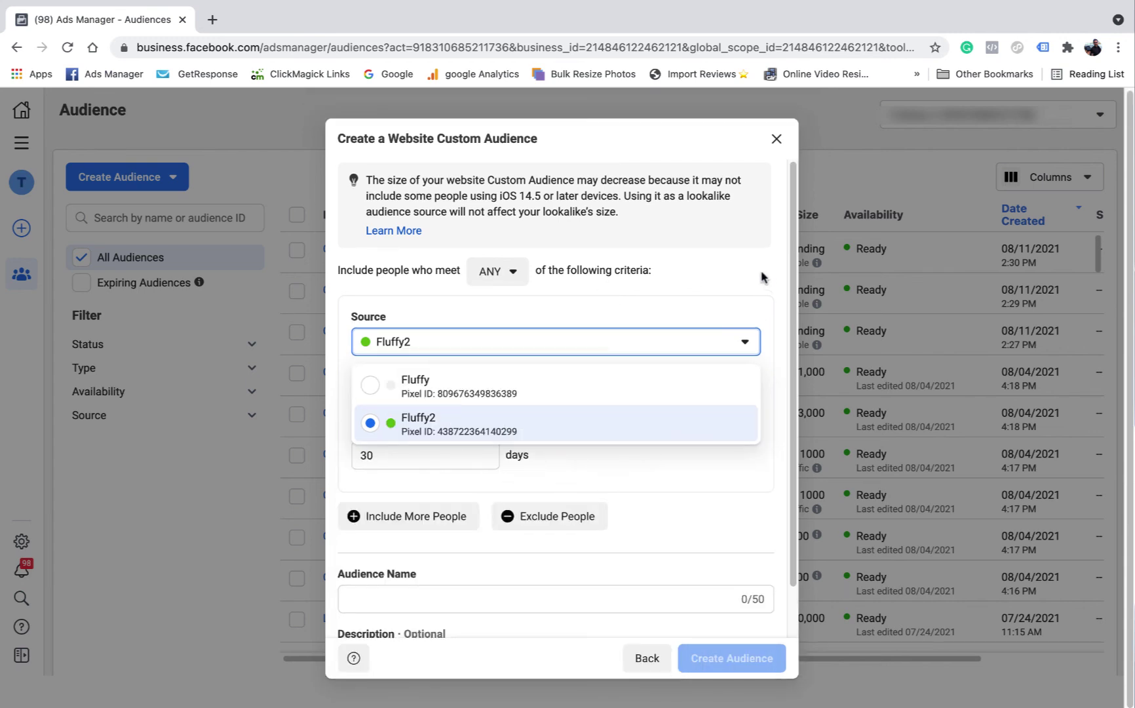
left_click(777, 139)
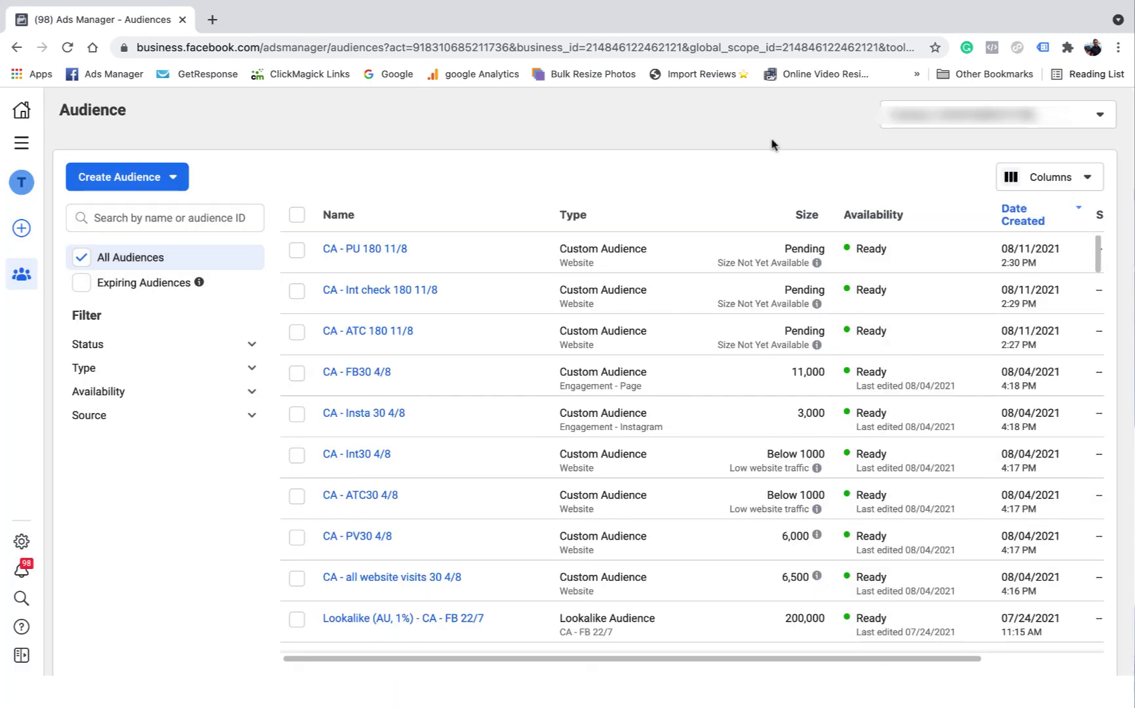